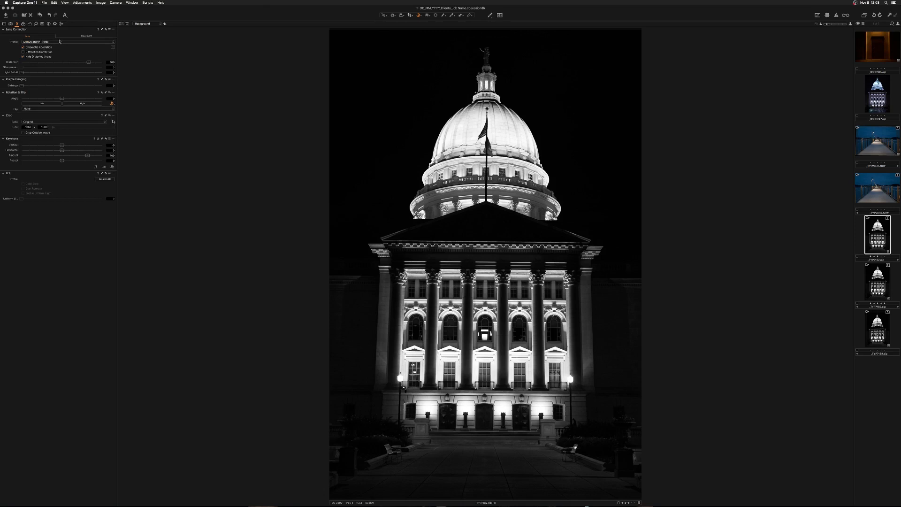
# Step: Try the Generic pincushion distortion lens profile on the capitol photo and adjust its distortion amount
pyautogui.click(60, 41)
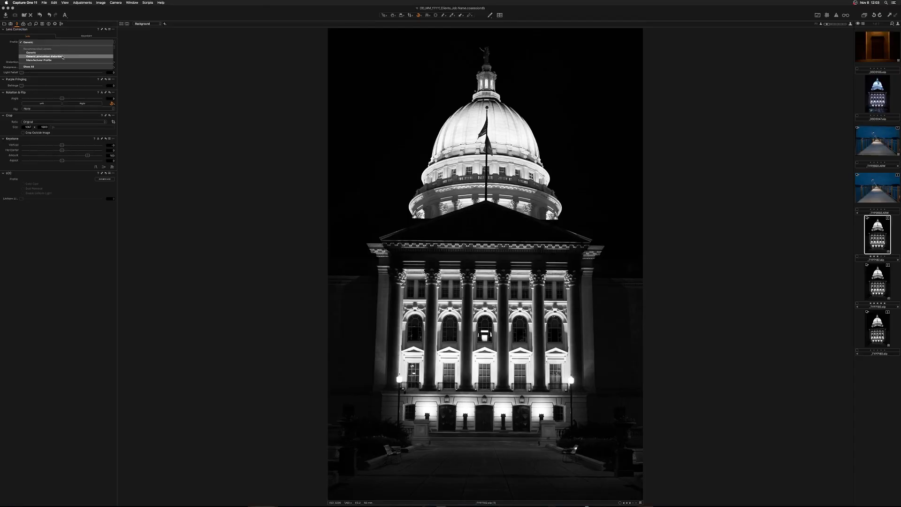
pyautogui.click(63, 56)
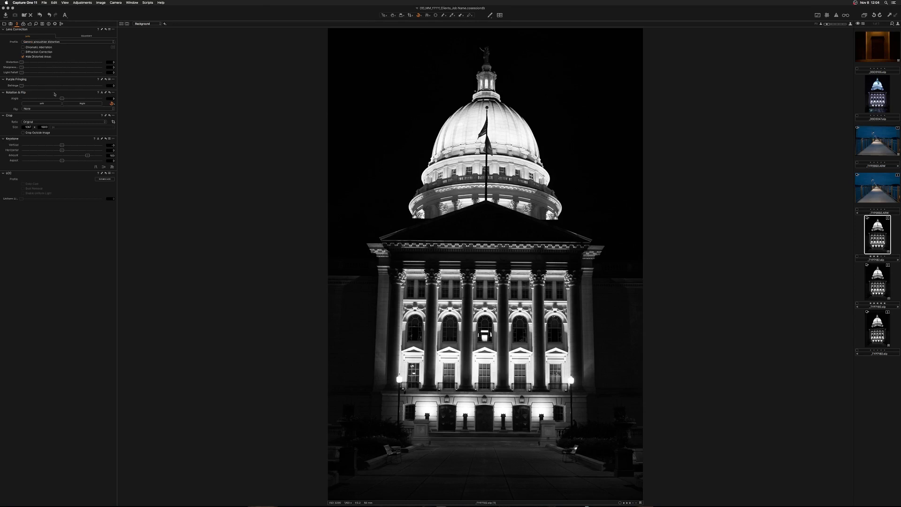
pyautogui.moveTo(33, 62); pyautogui.dragTo(37, 63)
# Step: Apply the Sony 50mm F1.4 lens correction preset and set its distortion correction to 100
pyautogui.click(109, 30)
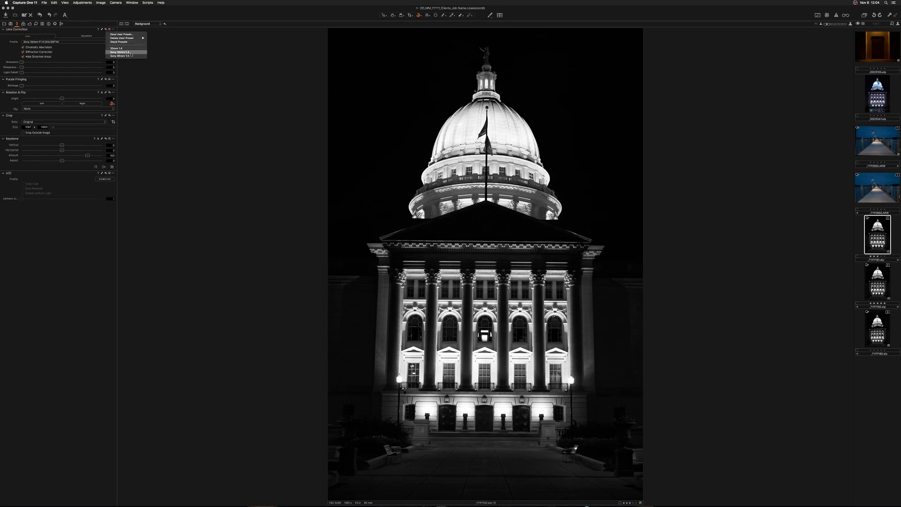
pyautogui.click(130, 52)
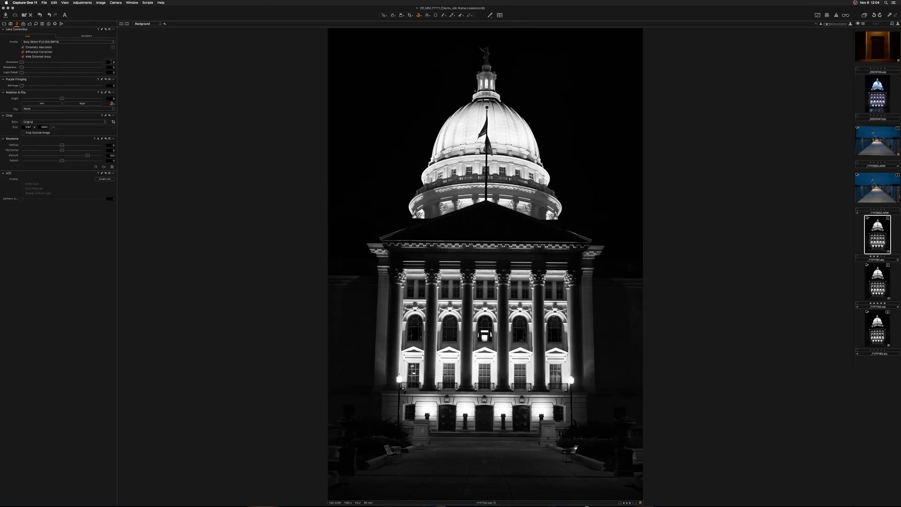
pyautogui.click(111, 62)
pyautogui.write('100')
pyautogui.press('Return')
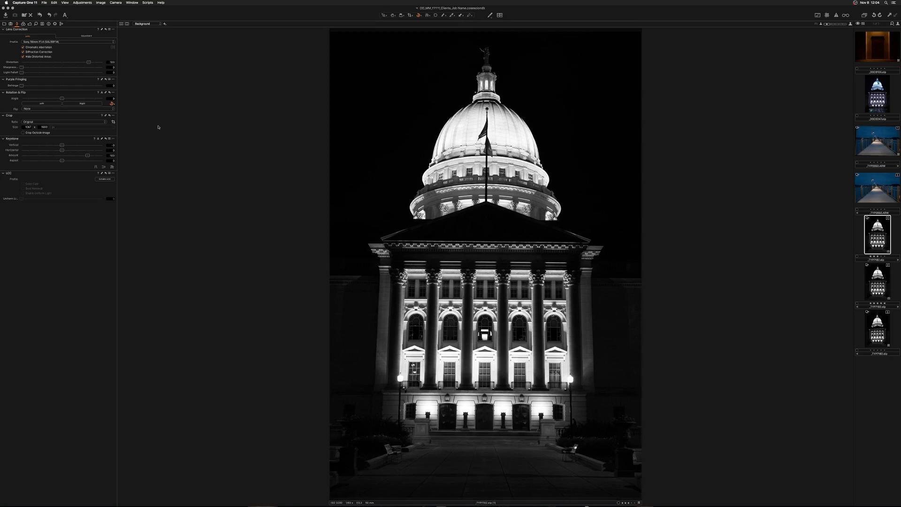
# Step: Analyze the photo to build a custom chromatic aberration correction, and check which correction is selected
pyautogui.click(113, 47)
pyautogui.click(123, 48)
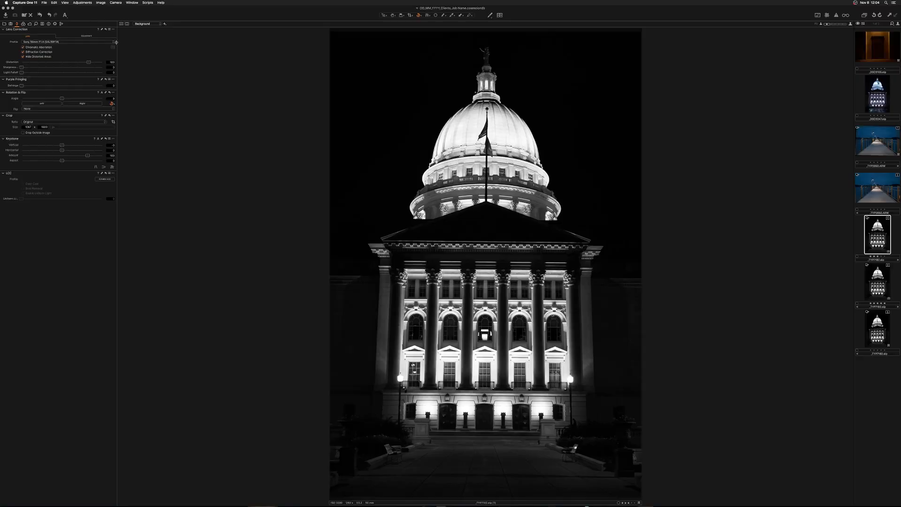
pyautogui.click(112, 47)
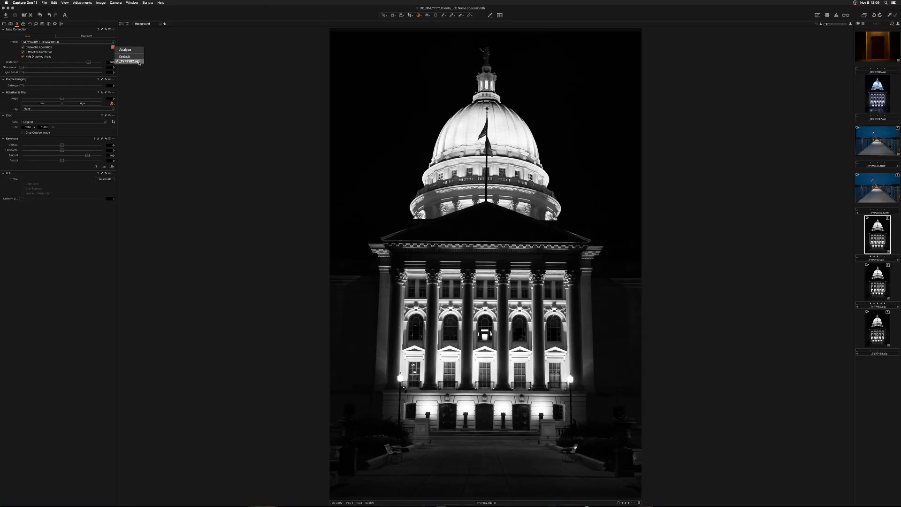
pyautogui.click(100, 54)
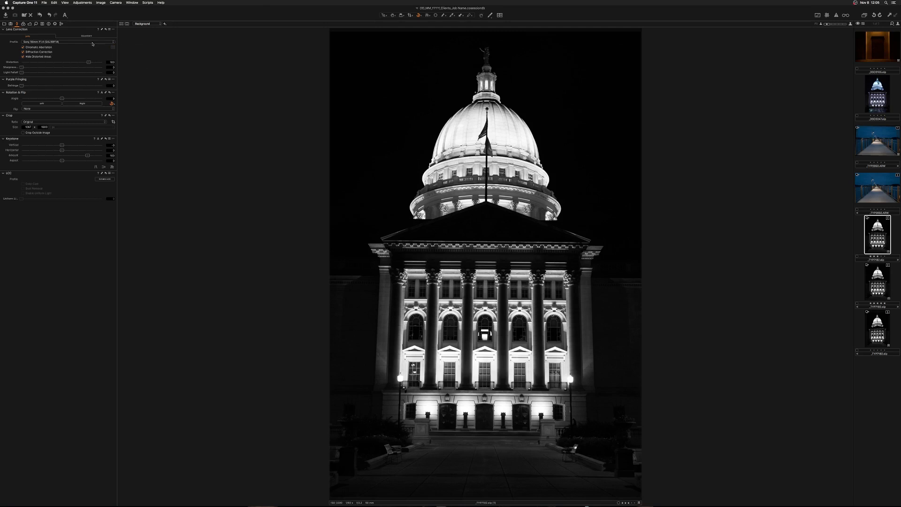
# Step: Set the lens correction's aperture to match the photo's capture aperture, and revisit the chromatic aberration options
pyautogui.click(86, 35)
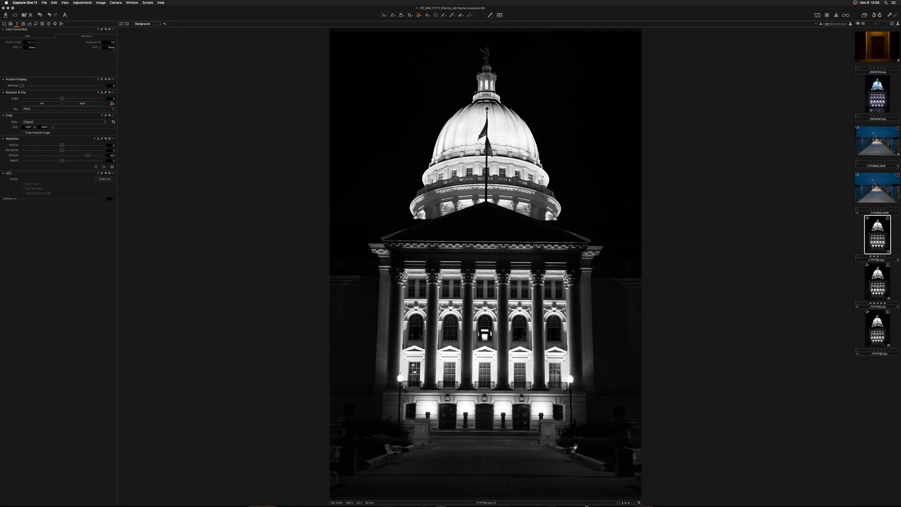
pyautogui.click(108, 43)
pyautogui.press('Return')
pyautogui.moveTo(372, 499)
pyautogui.click(29, 37)
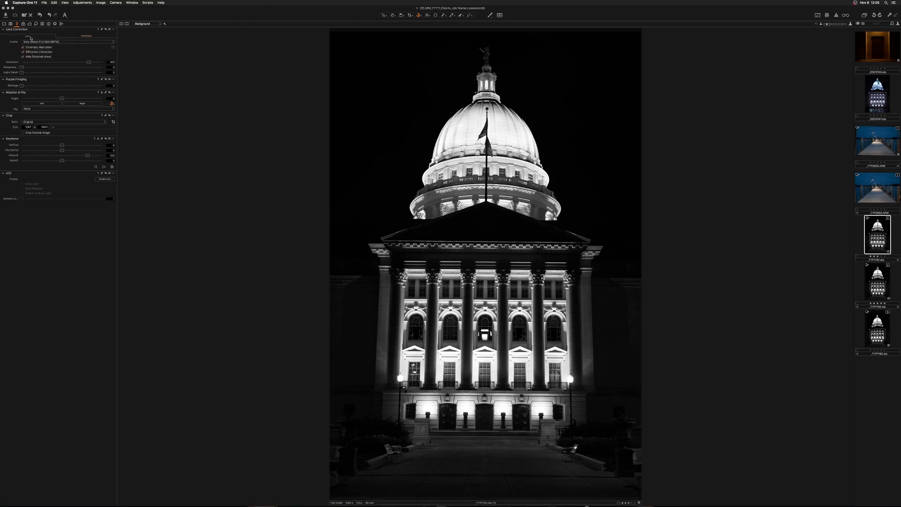
pyautogui.click(111, 47)
pyautogui.click(122, 54)
# Step: Try pushing the lens distortion correction to its maximum, and undo the change
pyautogui.click(89, 63)
pyautogui.moveTo(89, 64); pyautogui.dragTo(108, 67)
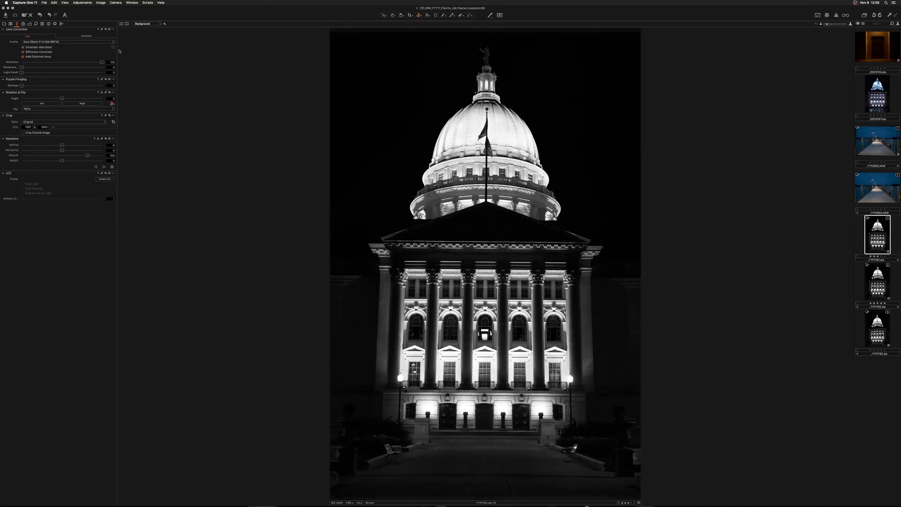
pyautogui.press('super+z')
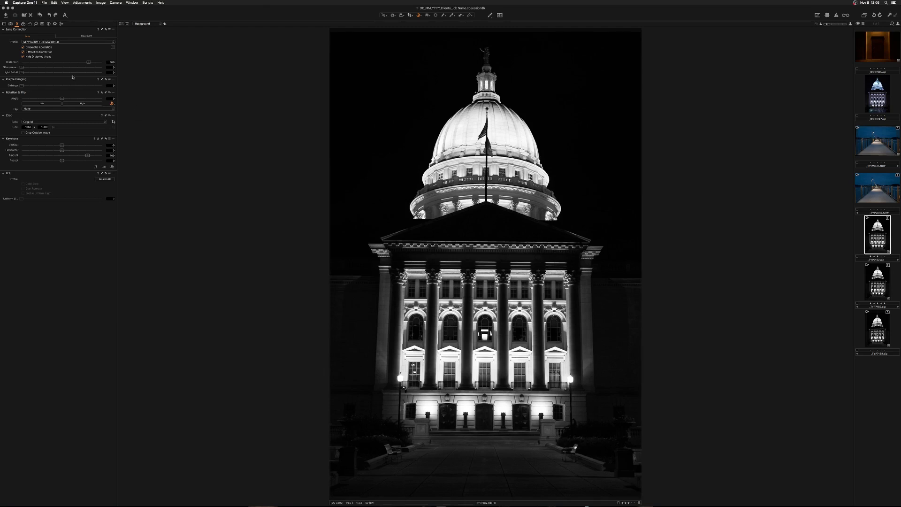
# Step: Set the distortion correction to 0 to compare the uncorrected photo, and restore it to 100
pyautogui.click(110, 61)
pyautogui.write('0')
pyautogui.press('Return')
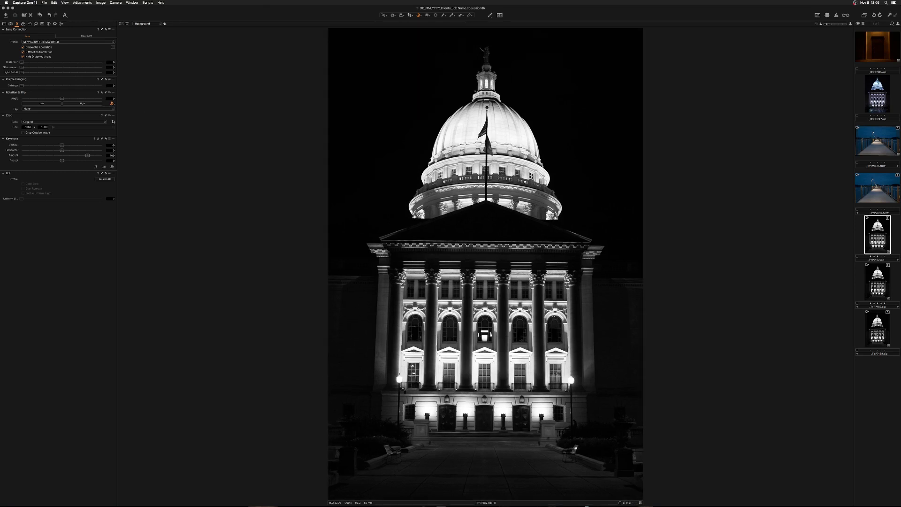
pyautogui.press('super+z')
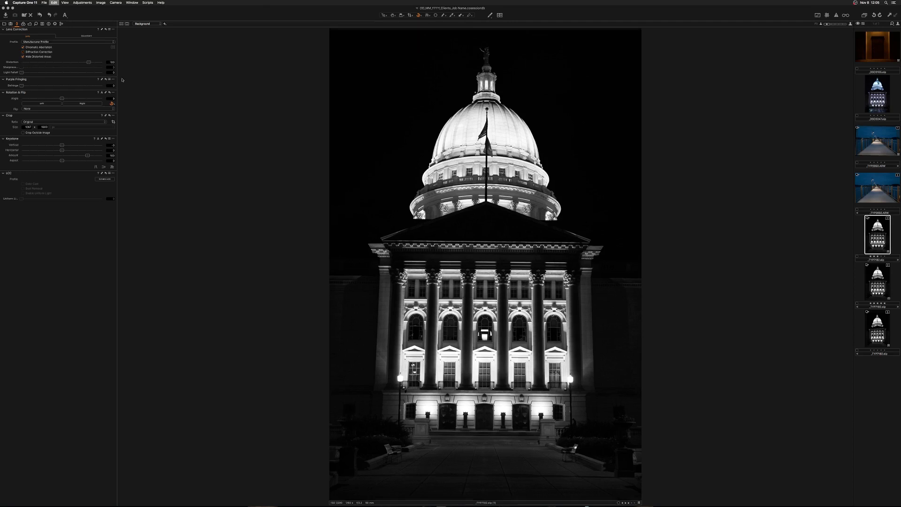
pyautogui.press('super+shift+z')
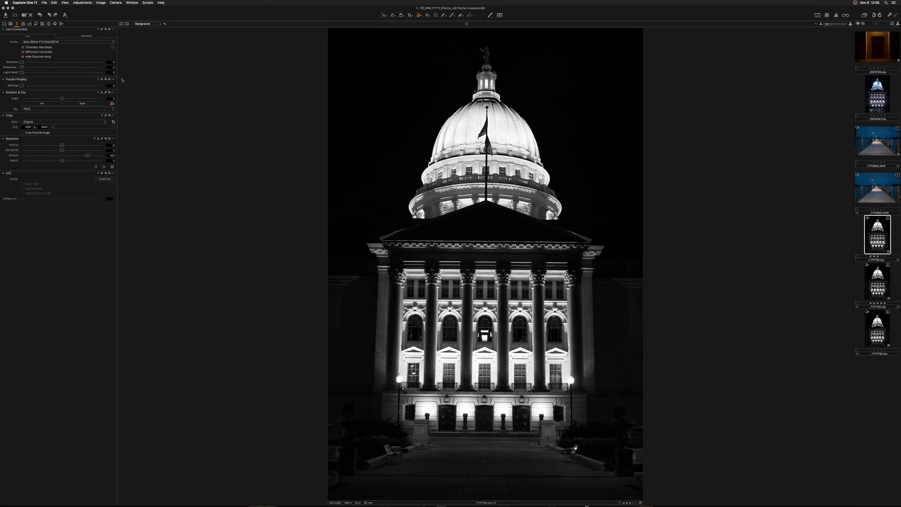
pyautogui.click(113, 62)
pyautogui.write('100')
pyautogui.press('Return')
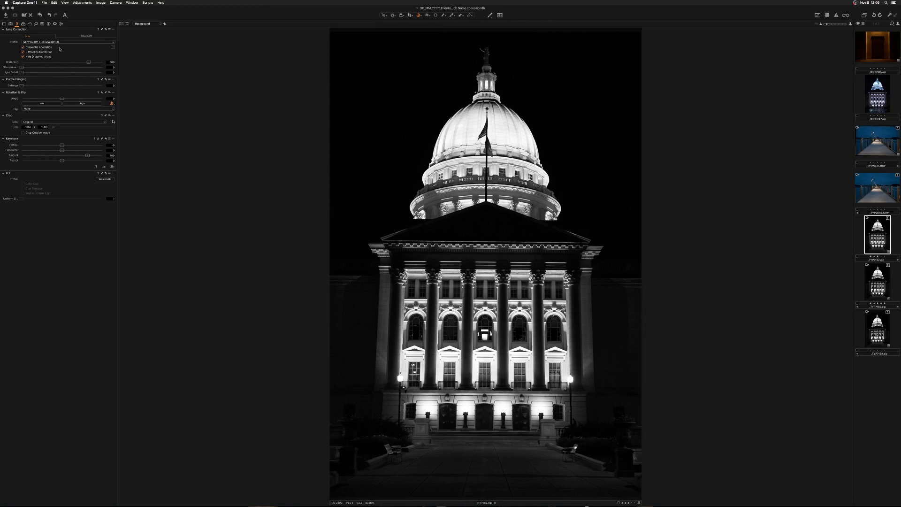
# Step: Try lowering the lens movement's Shift X value by a few steps
pyautogui.click(80, 36)
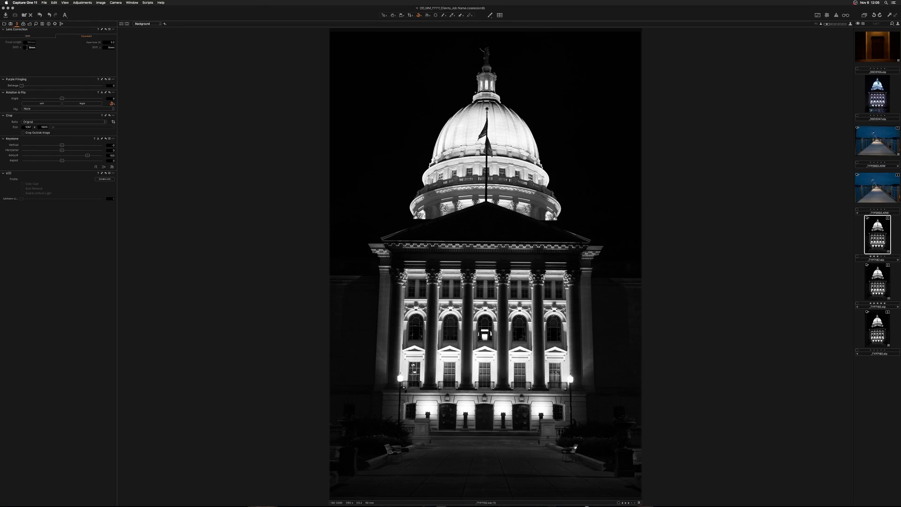
pyautogui.click(30, 47)
pyautogui.press('Up')
pyautogui.press('Down')
pyautogui.press('Down')
pyautogui.press('Down')
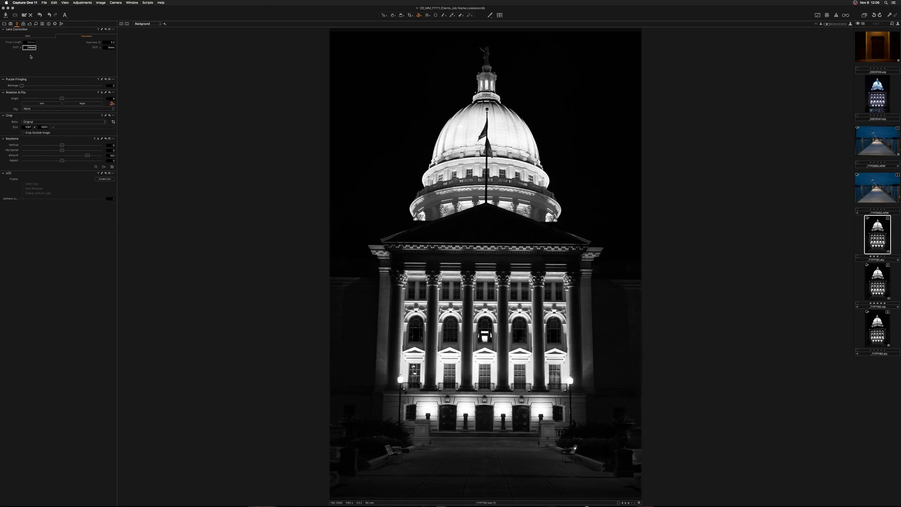
pyautogui.press('Tab')
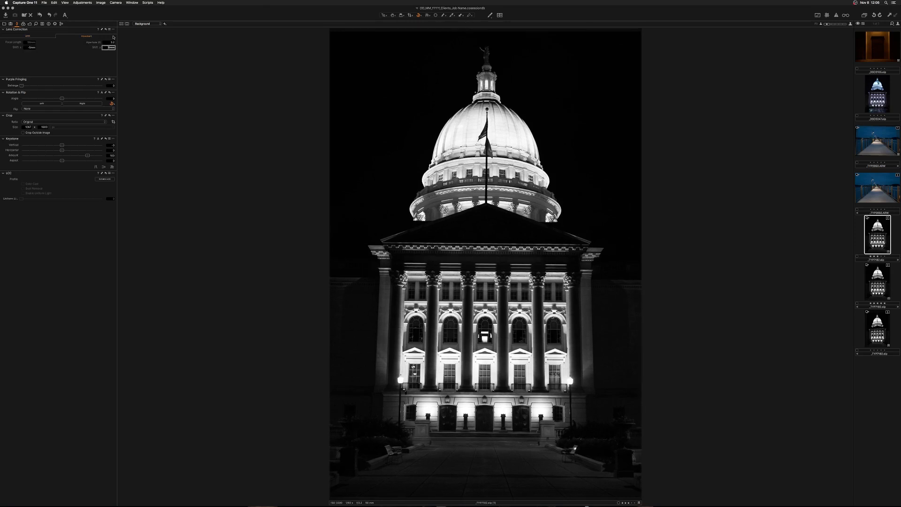
# Step: Try raising the lens movement's Shift Y value, and reset both shift values to 0 mm
pyautogui.press('Up')
pyautogui.press('Up')
pyautogui.press('Up')
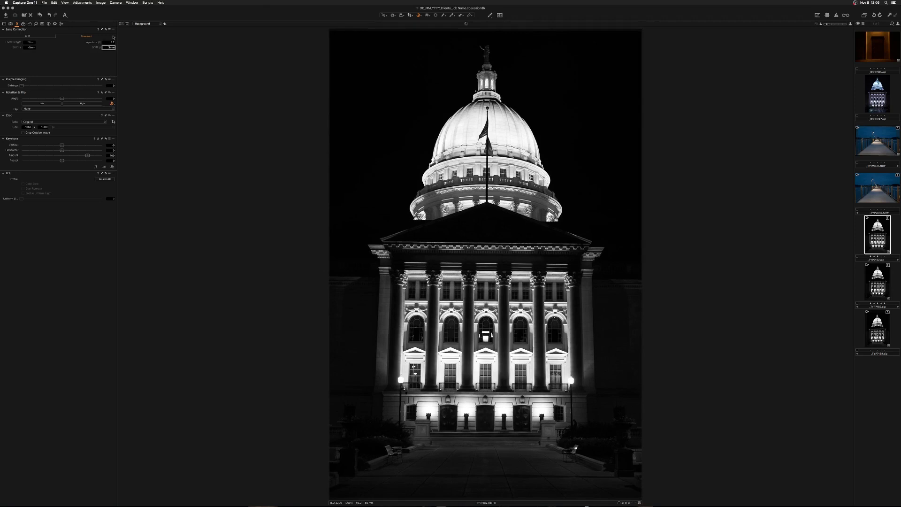
pyautogui.press('Up')
pyautogui.press('Up')
pyautogui.press('Up')
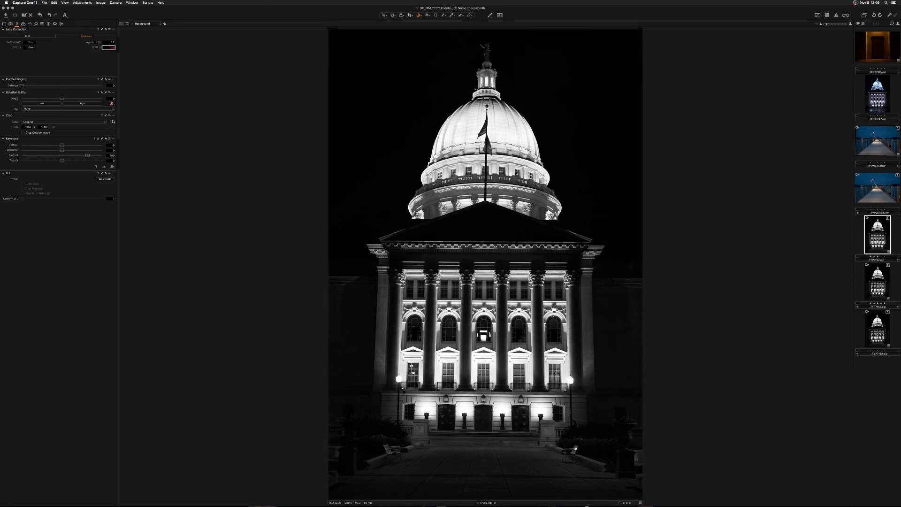
pyautogui.press('Return')
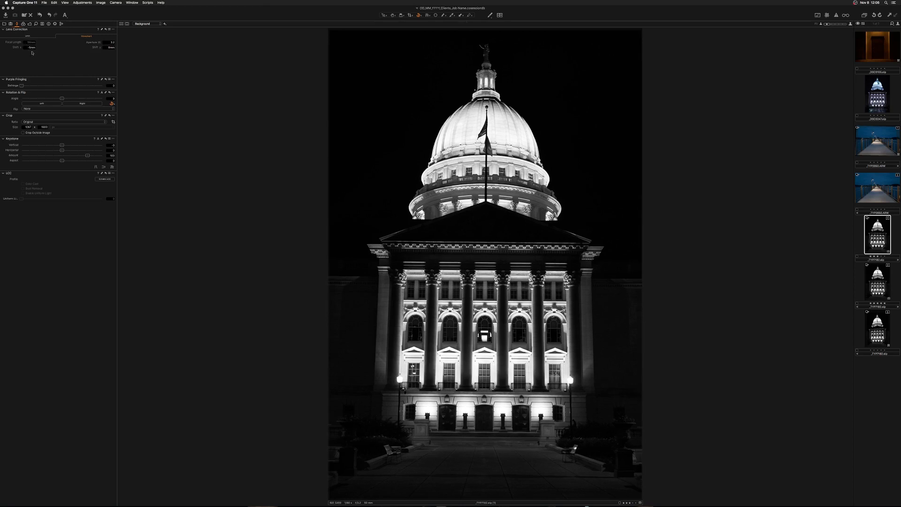
pyautogui.doubleClick(28, 46)
pyautogui.write('0')
pyautogui.press('Return')
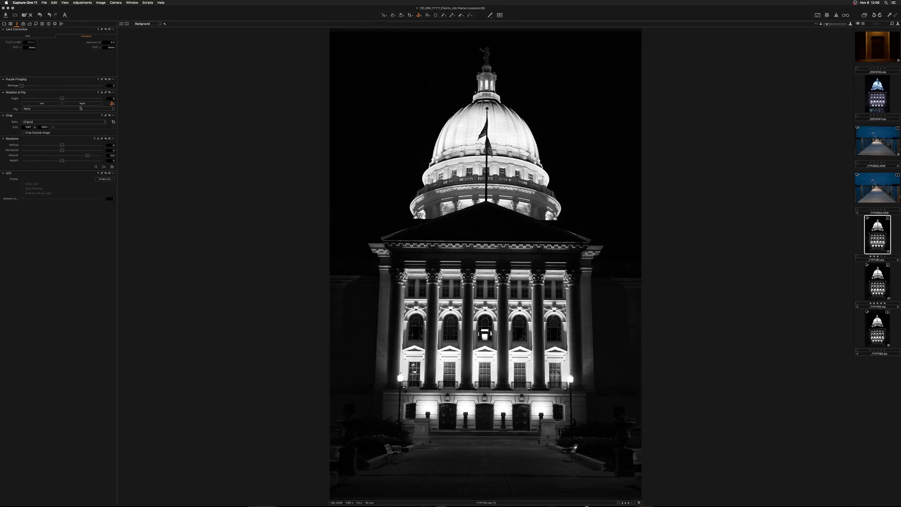
# Step: Collapse the lens correction and purple fringing tools, and straighten the photo along the base of the capitol's entrance steps
pyautogui.click(5, 29)
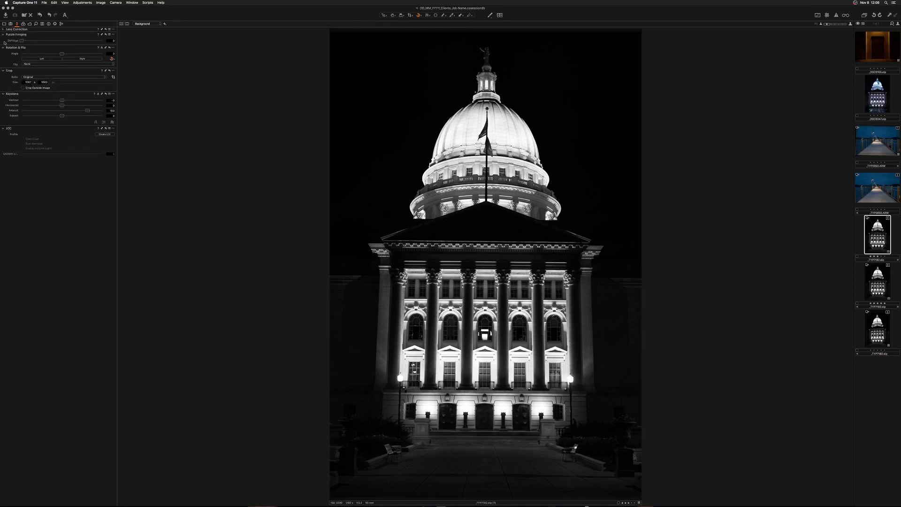
pyautogui.click(4, 34)
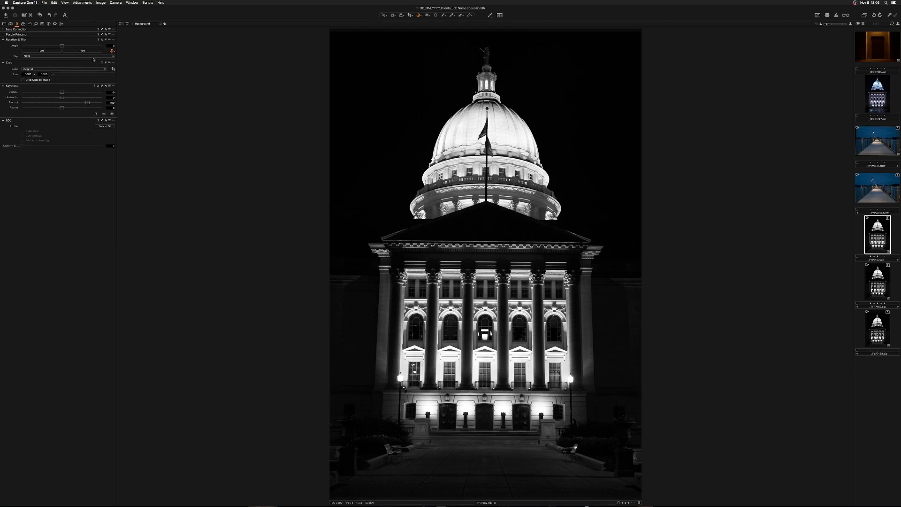
pyautogui.click(112, 51)
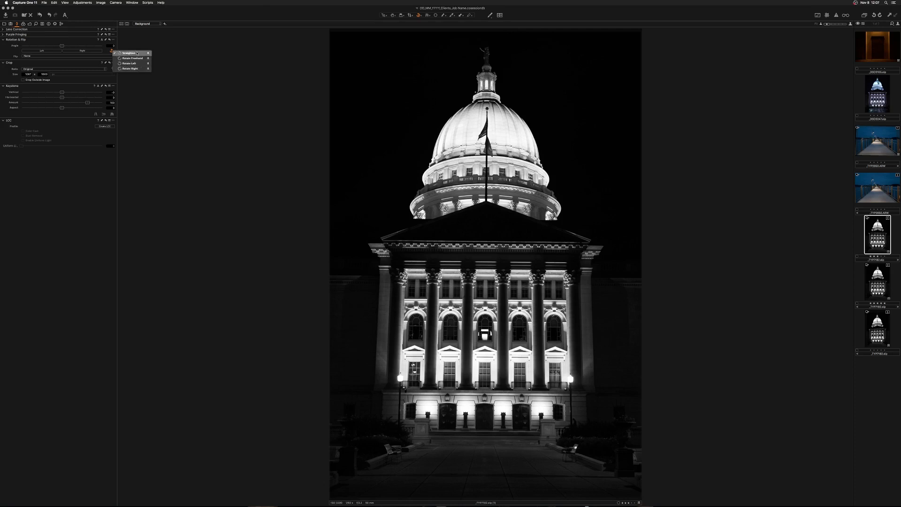
pyautogui.click(139, 54)
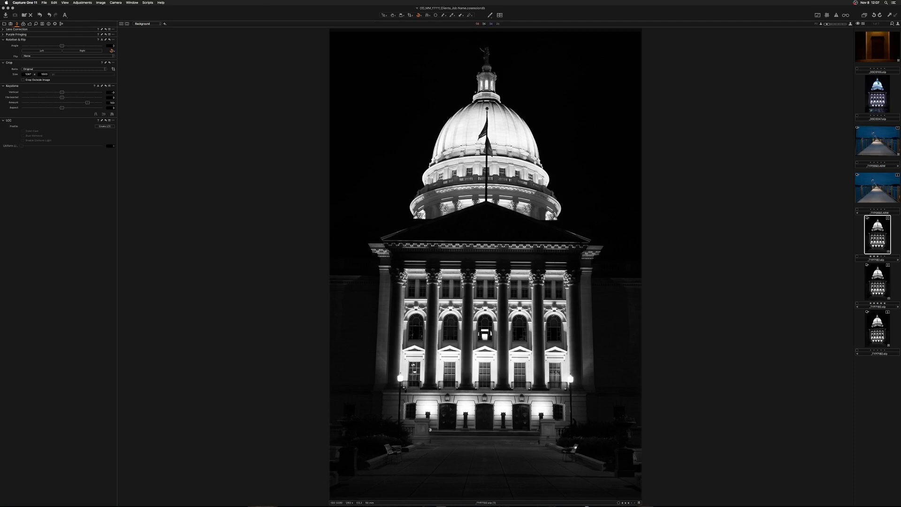
pyautogui.moveTo(430, 431); pyautogui.dragTo(539, 430)
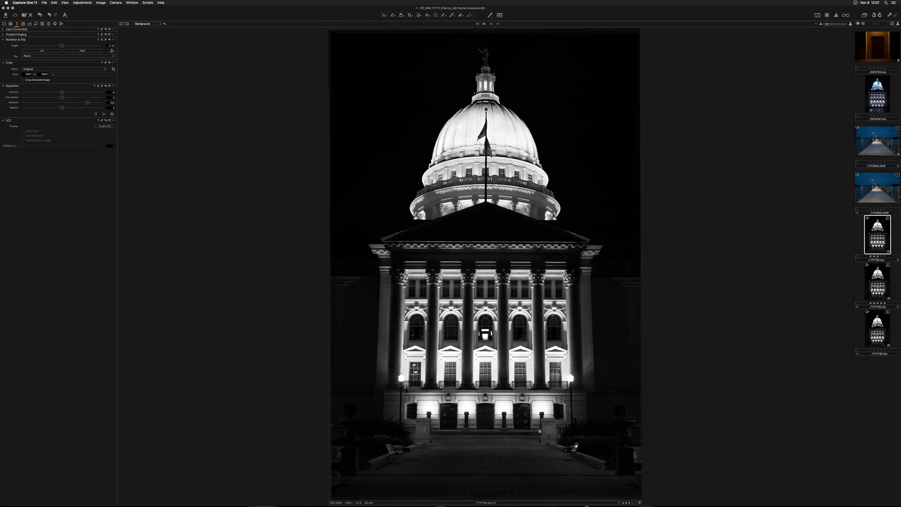
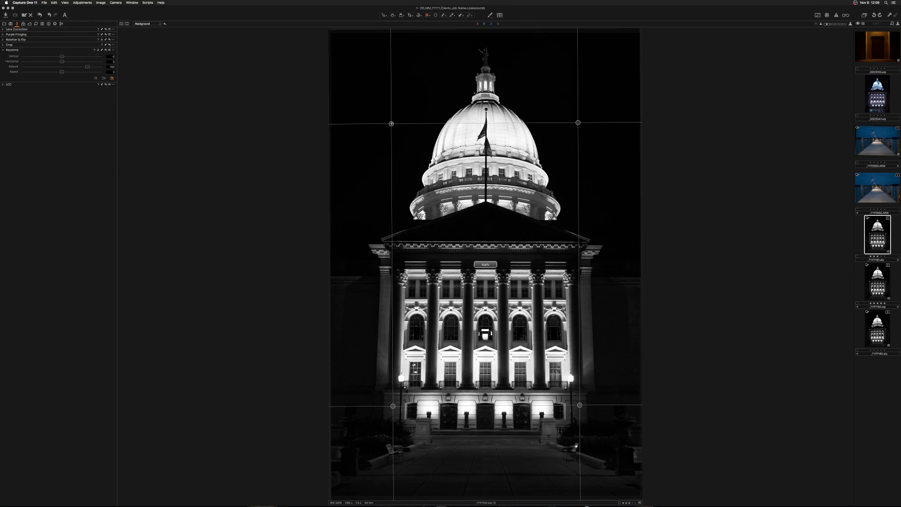
# Step: Correct the photo's full keystone perspective by aligning the four guide points with the facade's outer edges, just below the cornice and near the base
pyautogui.moveTo(391, 123); pyautogui.dragTo(381, 273)
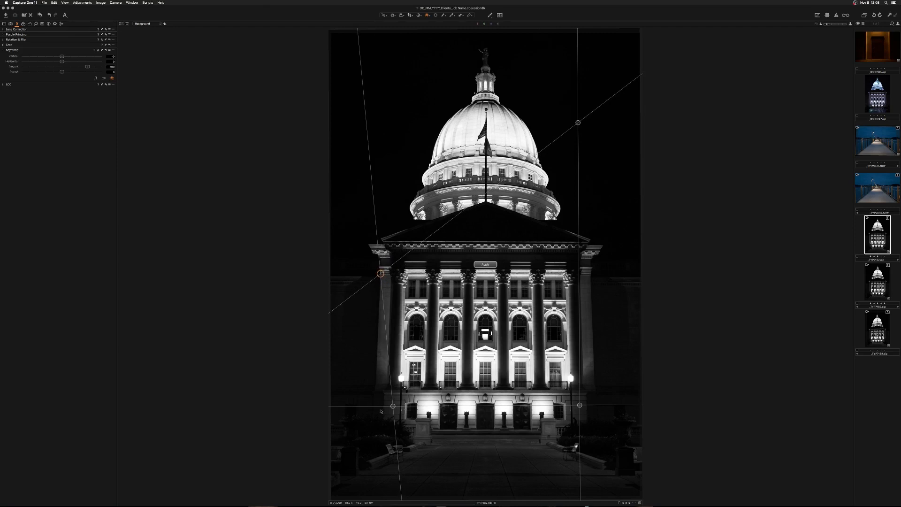
pyautogui.moveTo(392, 409); pyautogui.dragTo(374, 416)
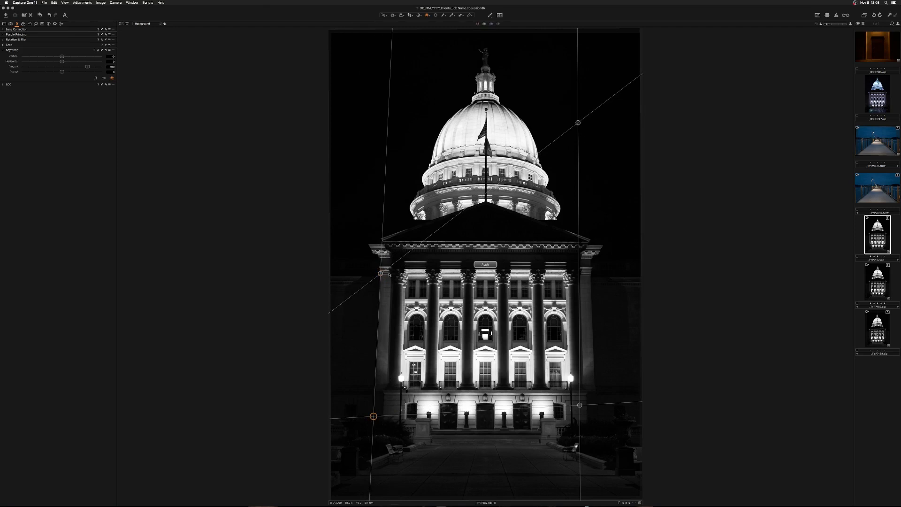
pyautogui.moveTo(578, 123); pyautogui.dragTo(591, 278)
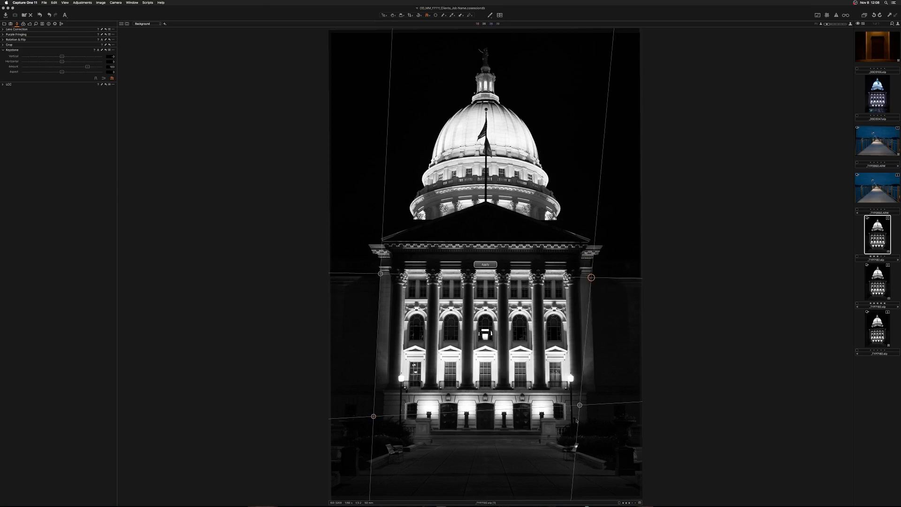
pyautogui.moveTo(580, 405); pyautogui.dragTo(597, 418)
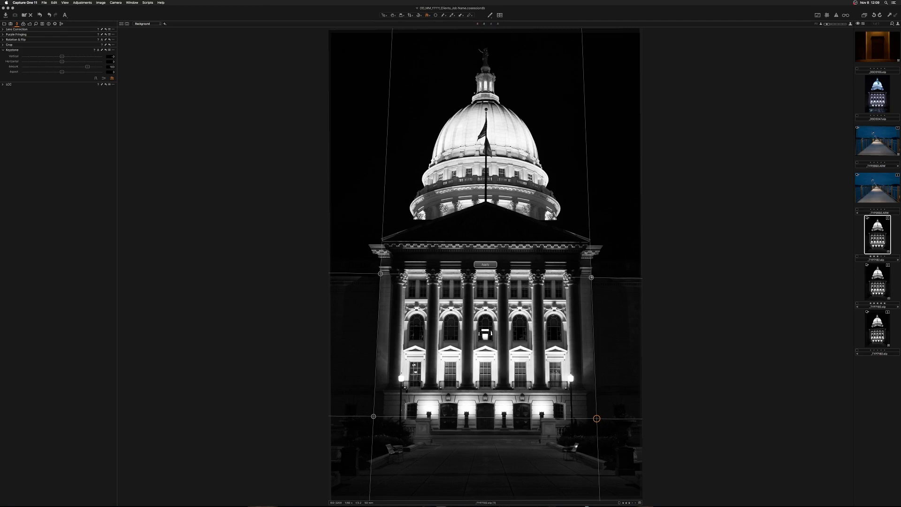
pyautogui.moveTo(592, 277)
pyautogui.mouseDown()
pyautogui.moveTo(601, 266)
pyautogui.moveTo(590, 269)
pyautogui.mouseUp()
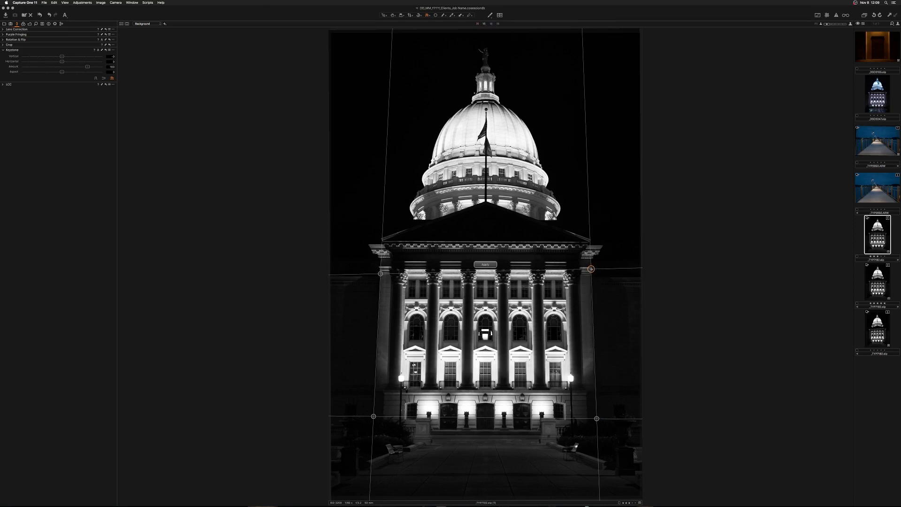
pyautogui.moveTo(380, 274); pyautogui.dragTo(381, 269)
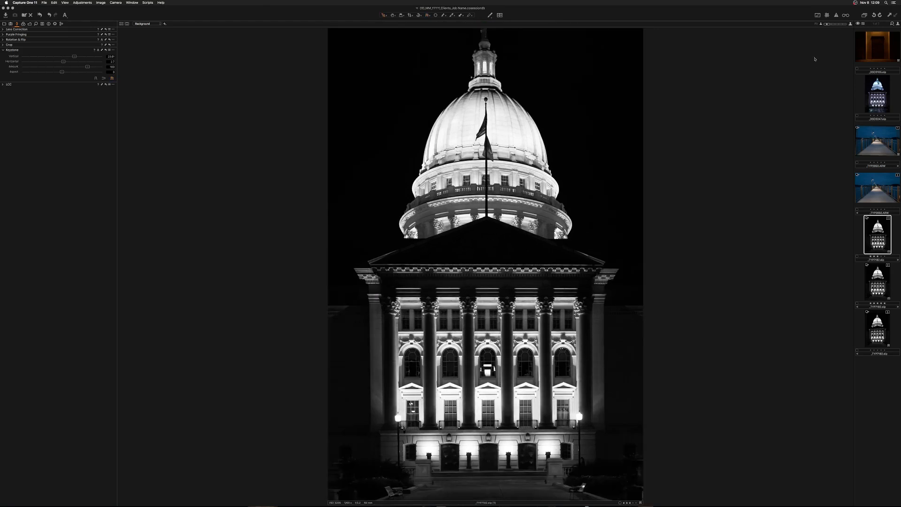
# Step: Show the guides over the capitol photo and reset its keystone correction
pyautogui.click(827, 16)
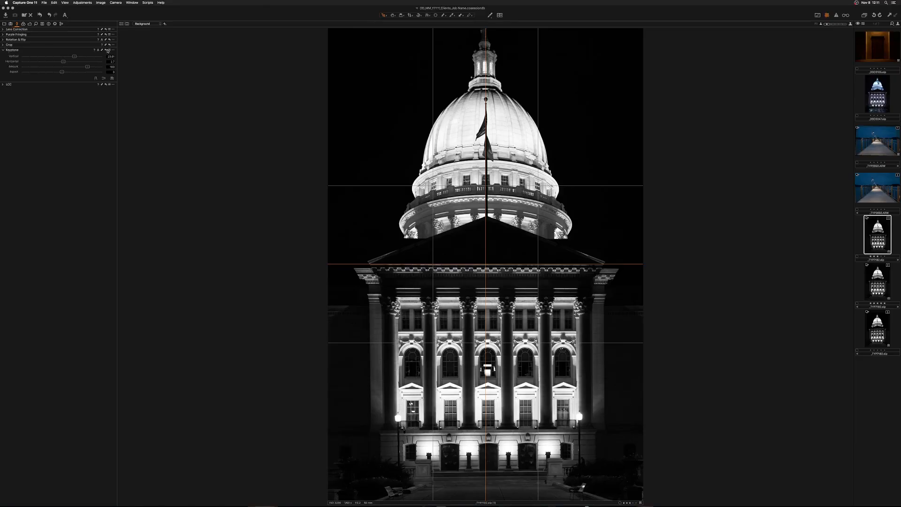
pyautogui.click(106, 51)
# Step: Try small changes to the keystone's Vertical value, ending above zero to straighten the columns, and hide the guides
pyautogui.click(112, 57)
pyautogui.press('Down')
pyautogui.press('Down')
pyautogui.press('Down')
pyautogui.press('Down')
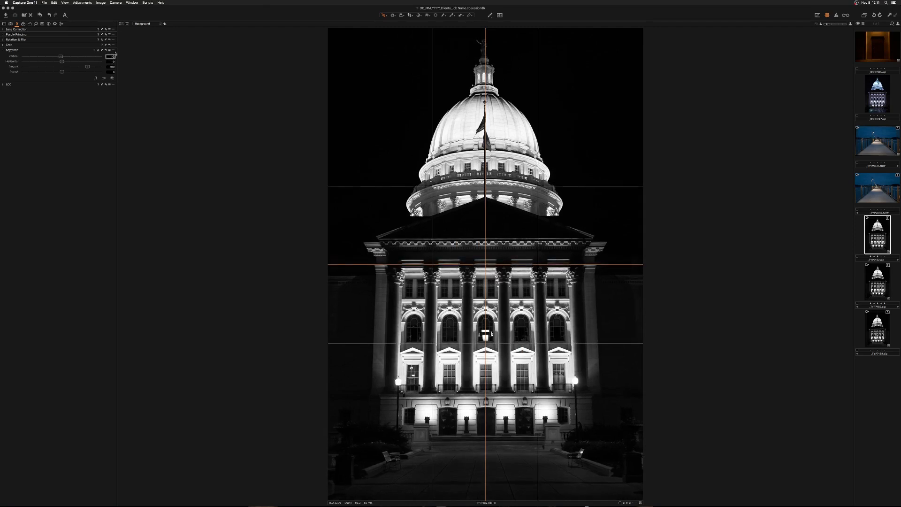
pyautogui.press('Up')
pyautogui.press('Up')
pyautogui.press('Up')
pyautogui.press('Up')
pyautogui.press('Up')
pyautogui.press('Up')
pyautogui.press('Up')
pyautogui.press('Up')
pyautogui.press('Up')
pyautogui.press('Up')
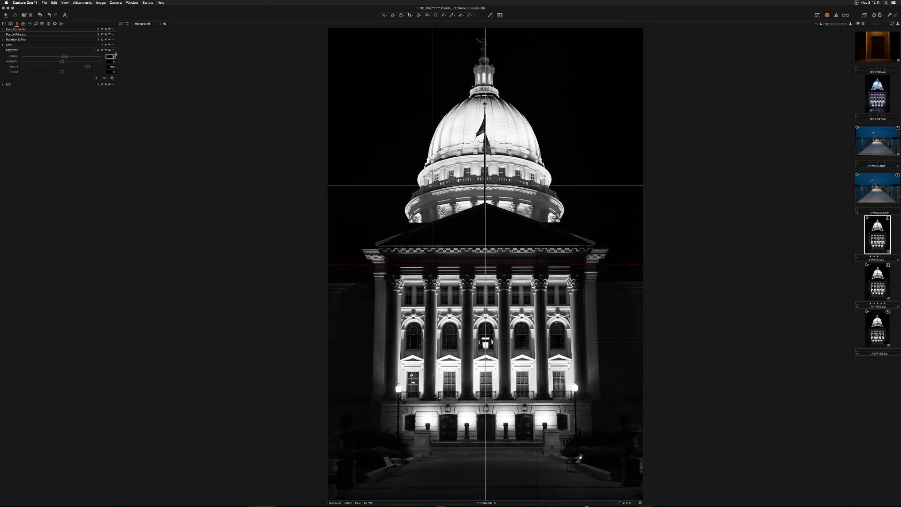
pyautogui.press('Up')
pyautogui.press('Up')
pyautogui.press('Up')
pyautogui.press('Up')
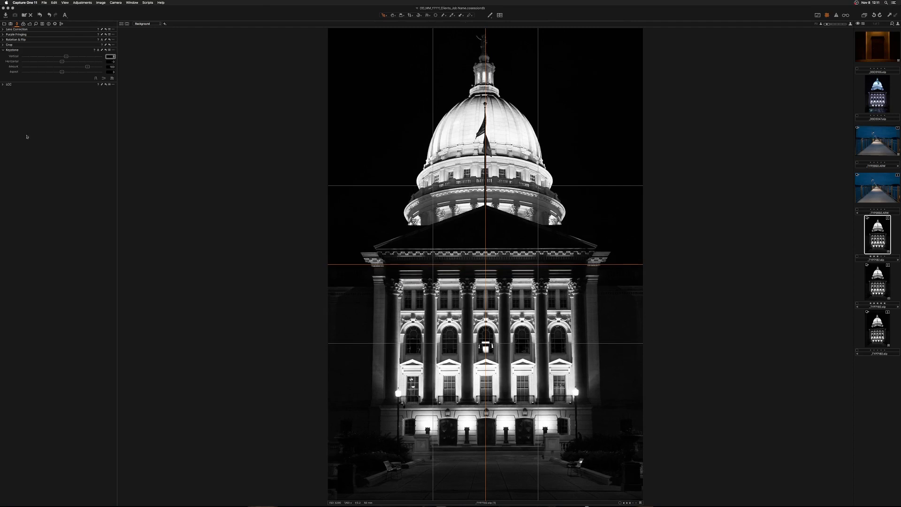
pyautogui.click(827, 15)
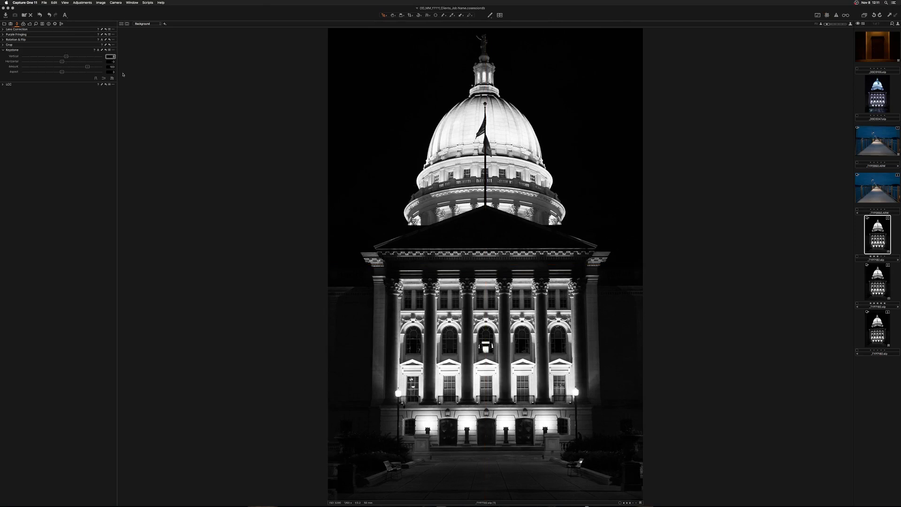
# Step: Try raising the keystone's Horizontal value in small steps to even out the two sides of the facade
pyautogui.press('Tab')
pyautogui.press('Down')
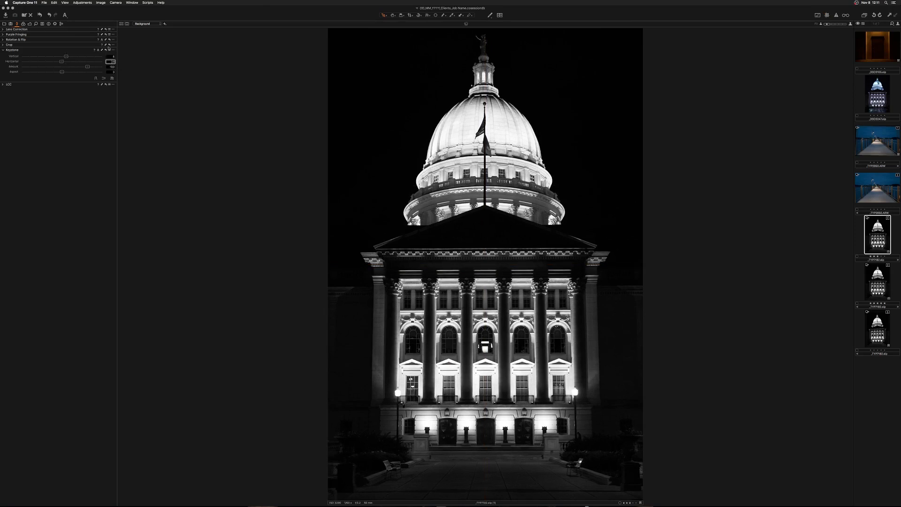
pyautogui.press('Up')
pyautogui.press('Up')
pyautogui.press('Up')
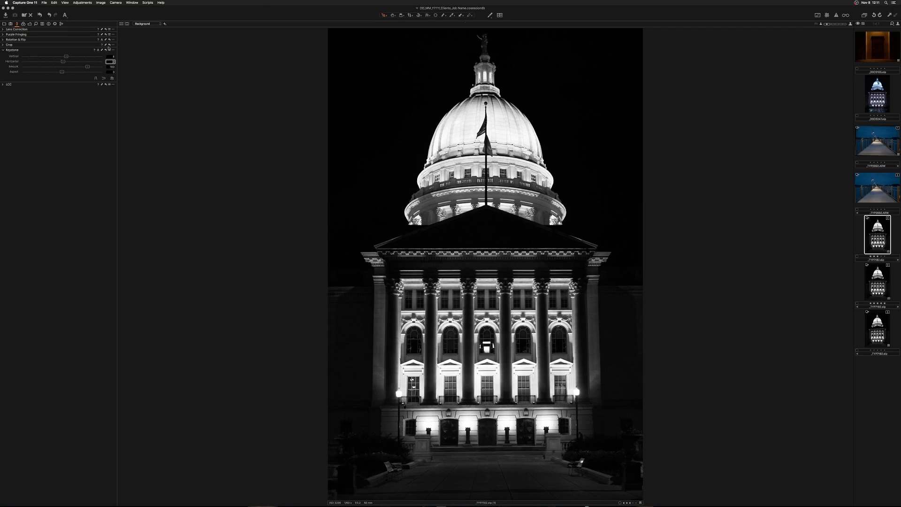
pyautogui.press('Up')
pyautogui.press('Up')
pyautogui.press('Up')
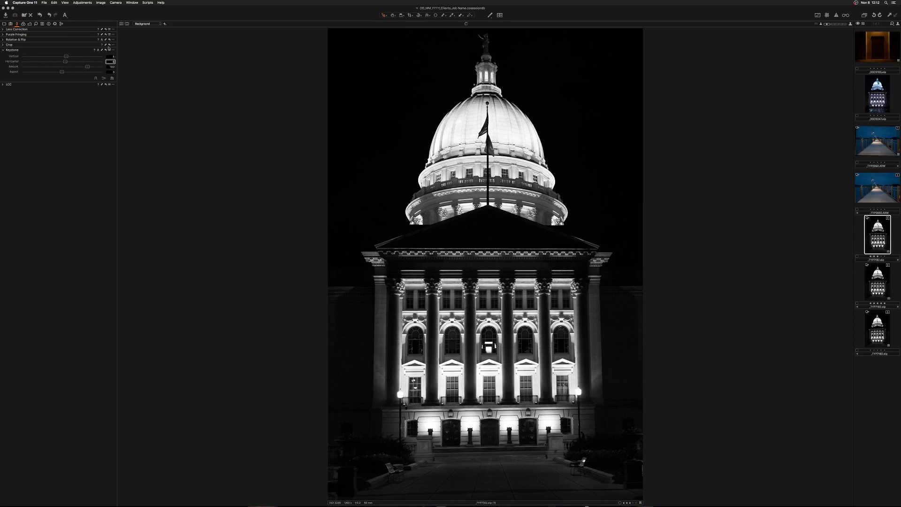
pyautogui.press('Down')
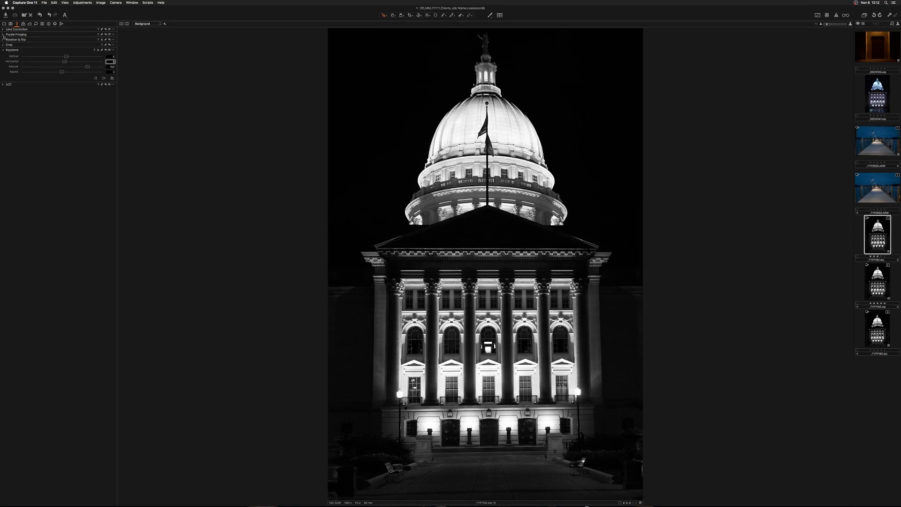
# Step: Reset the keystone adjustments and level the photo along the top edge of the capitol's entrance steps
pyautogui.click(3, 39)
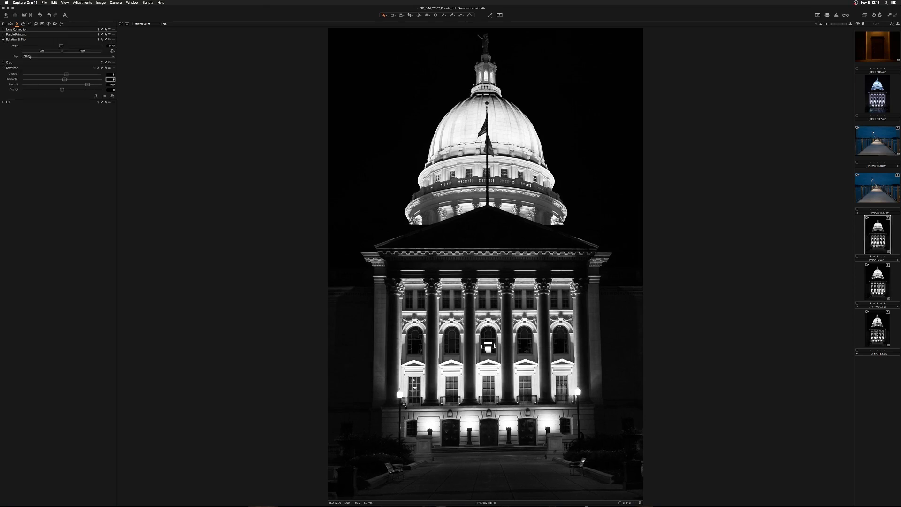
pyautogui.click(112, 51)
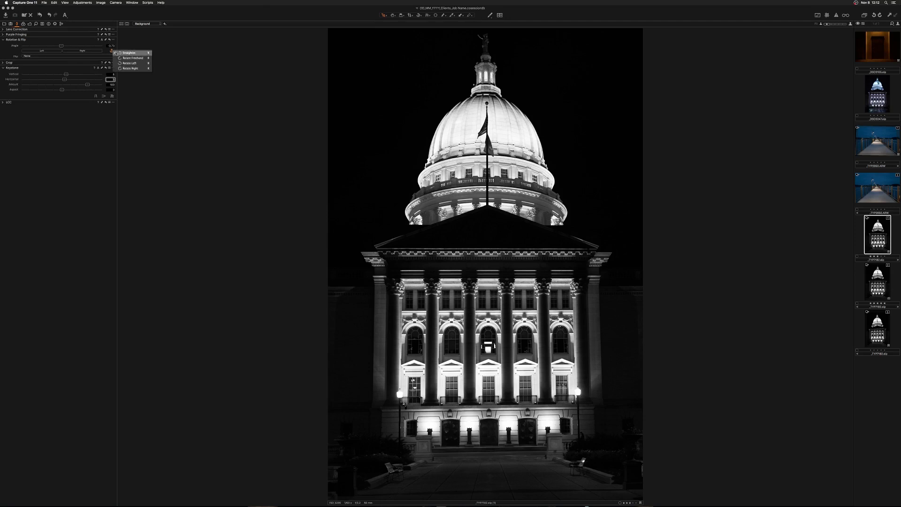
pyautogui.click(120, 59)
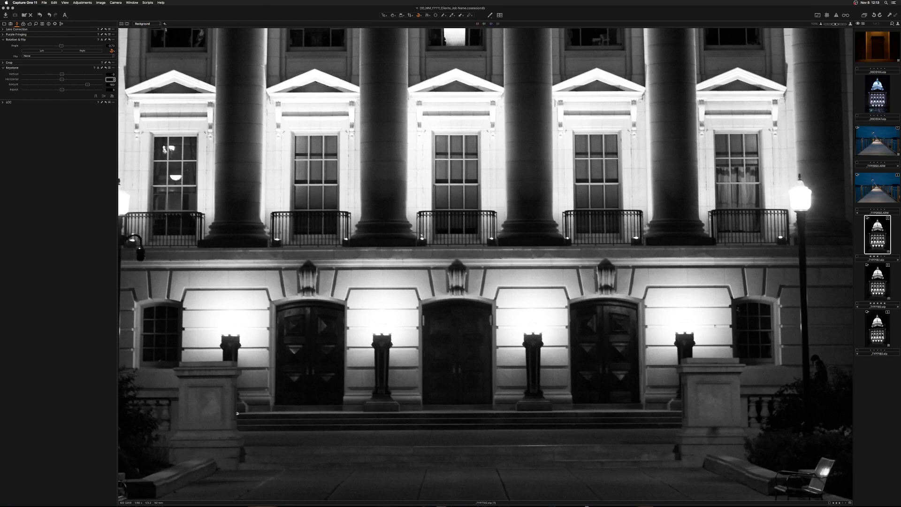
pyautogui.moveTo(267, 412); pyautogui.dragTo(682, 410)
pyautogui.moveTo(682, 411); pyautogui.dragTo(681, 411)
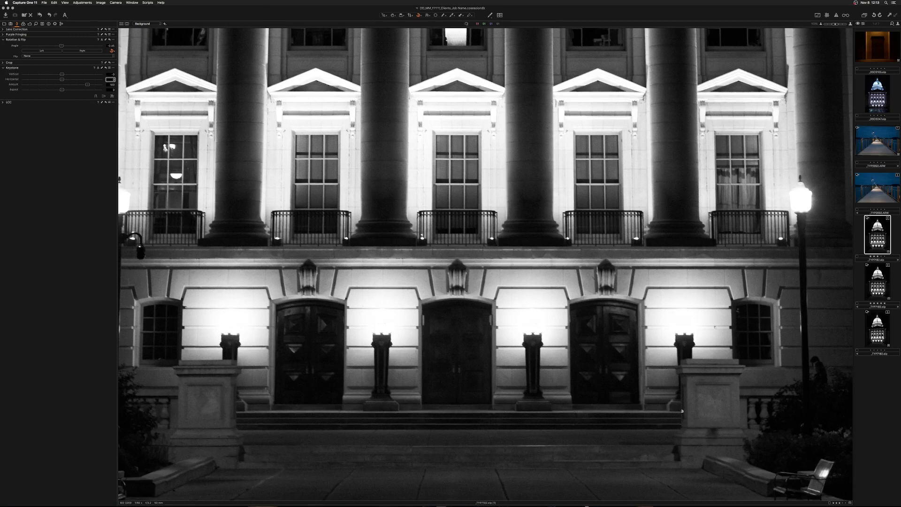
# Step: Raise the keystone's Vertical value in small steps until the capitol's columns stand upright, fine-tuning it back and forth
pyautogui.press(',')
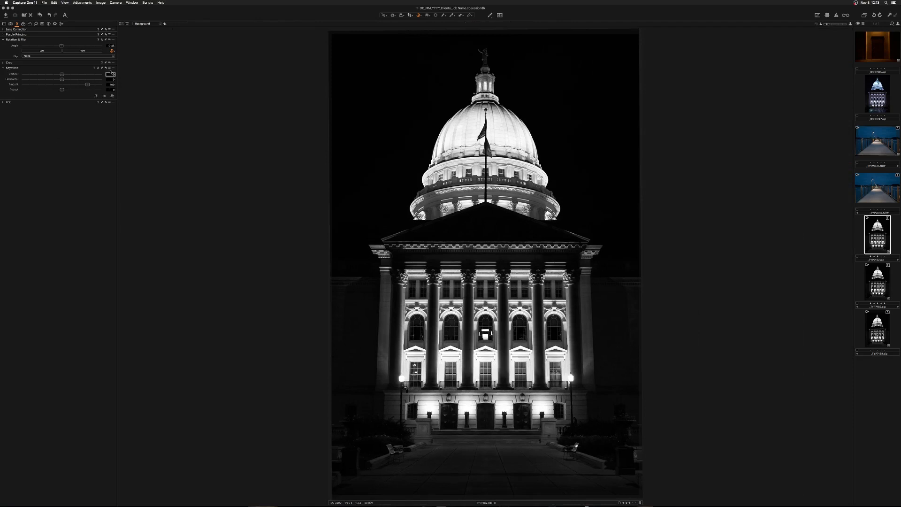
pyautogui.press('Down')
pyautogui.press('Down')
pyautogui.press('Down')
pyautogui.press('Down')
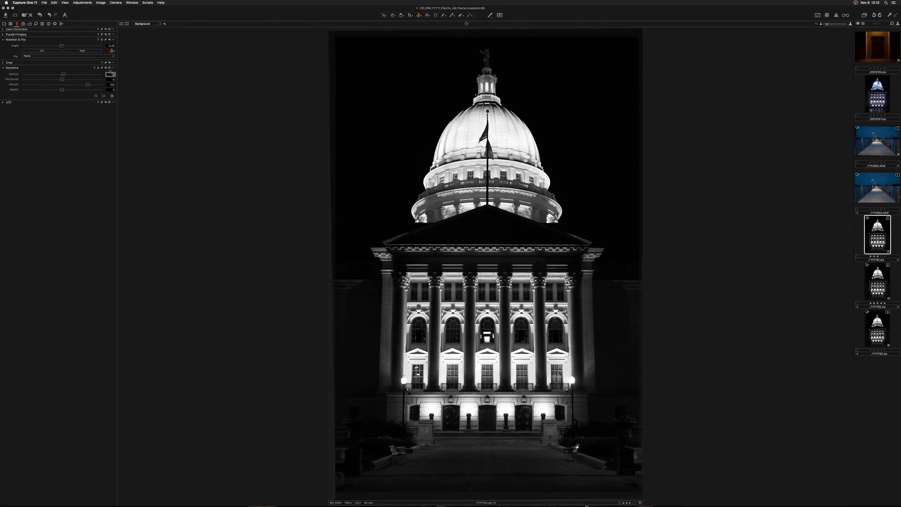
pyautogui.press('Down')
pyautogui.press('Down')
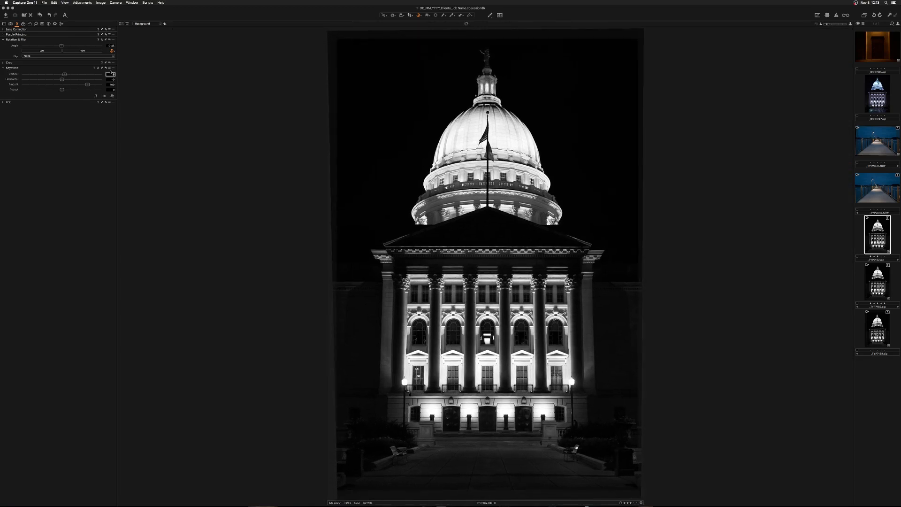
pyautogui.press('Down')
pyautogui.press('Down')
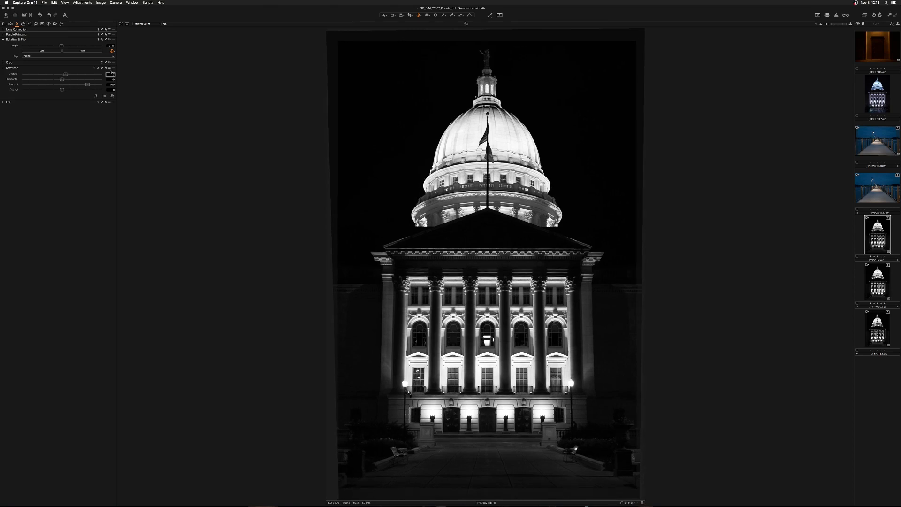
pyautogui.press('Down')
pyautogui.press('Down')
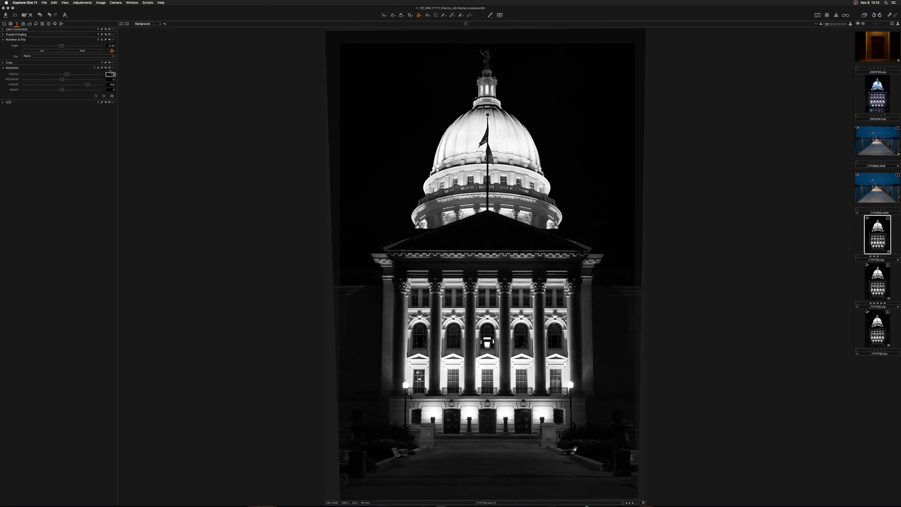
pyautogui.press('Up')
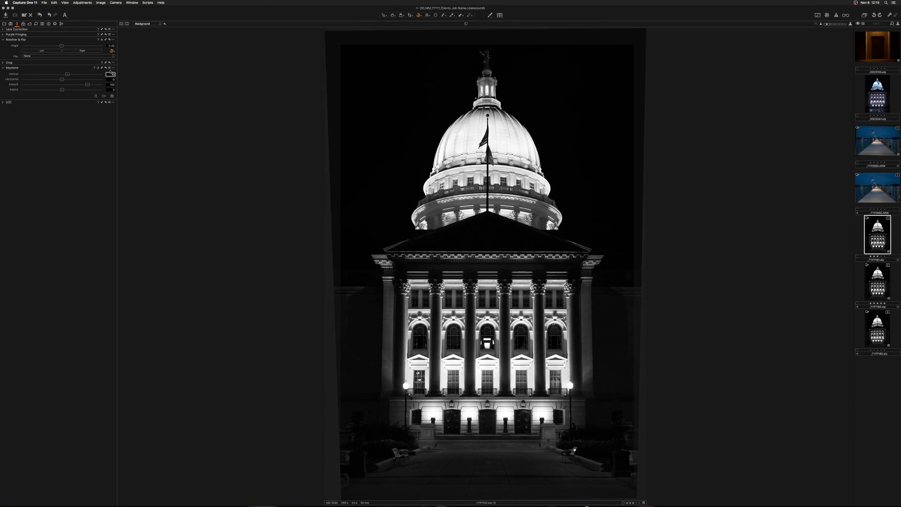
pyautogui.press('Down')
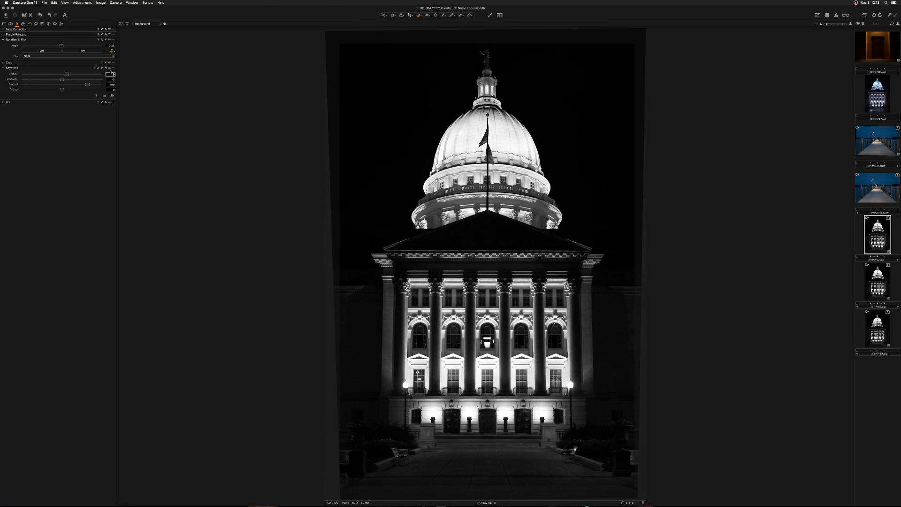
pyautogui.press('Up')
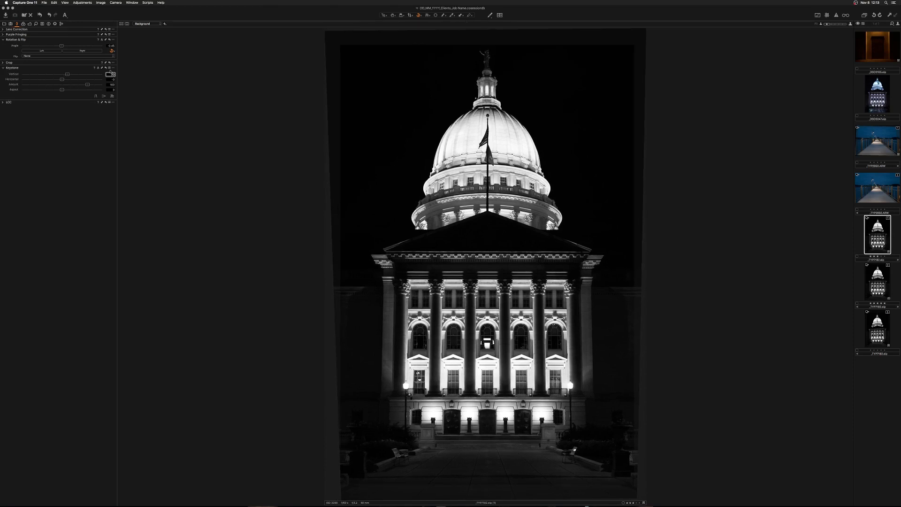
pyautogui.press('Up')
pyautogui.press('Down')
pyautogui.press('Down')
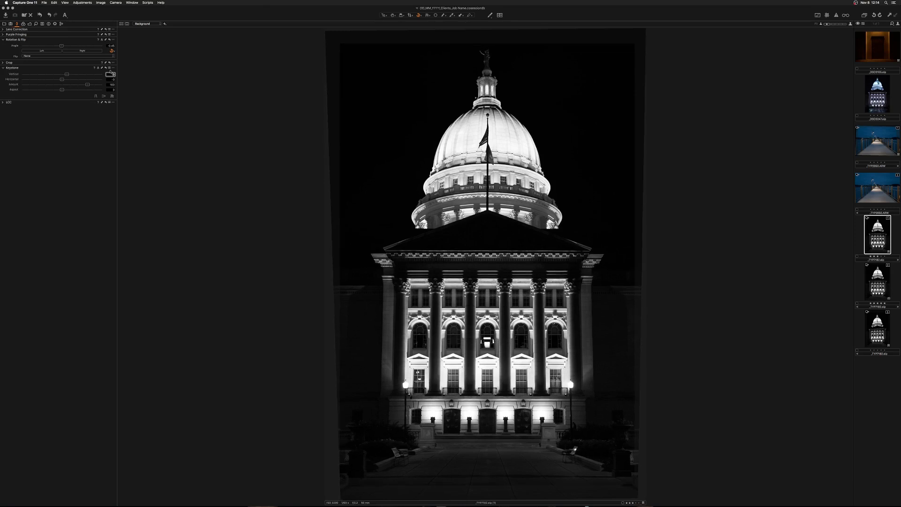
pyautogui.press('Up')
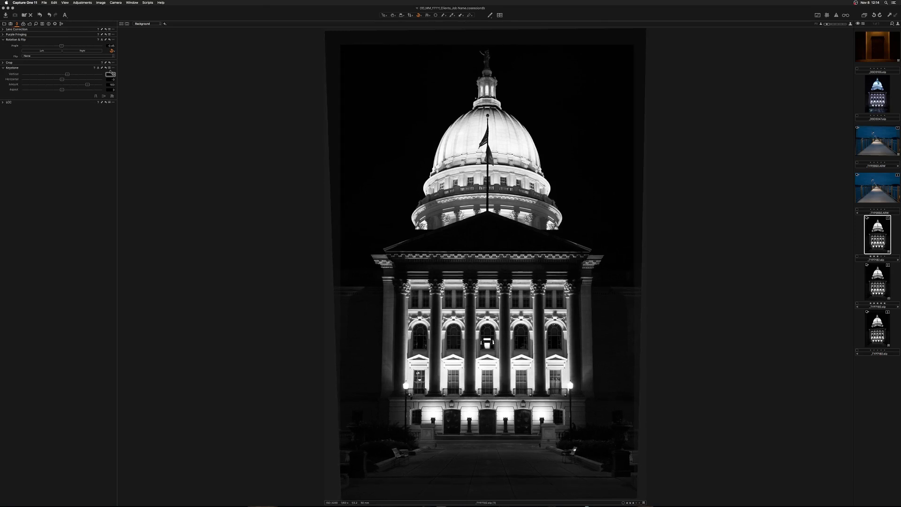
pyautogui.press('Down')
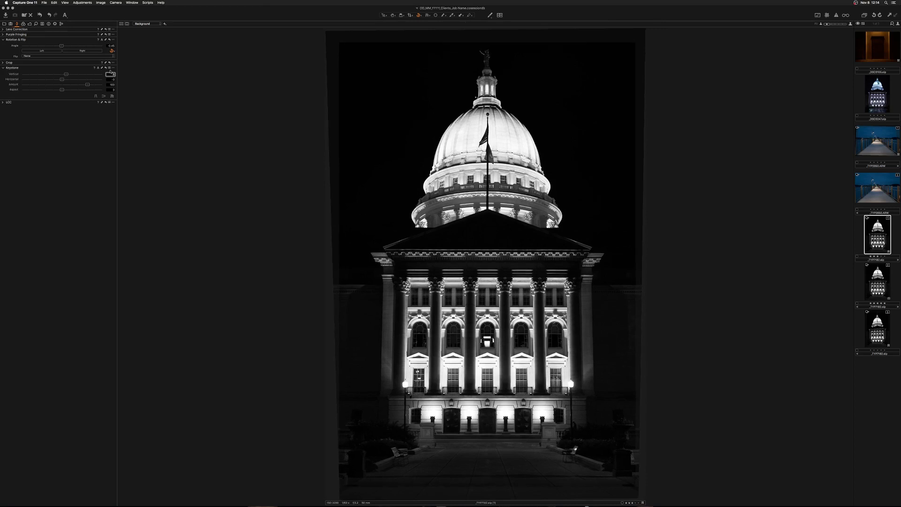
# Step: Raise the keystone's Horizontal value slightly to balance the two sides of the facade
pyautogui.click(111, 79)
pyautogui.press('Up')
pyautogui.press('Up')
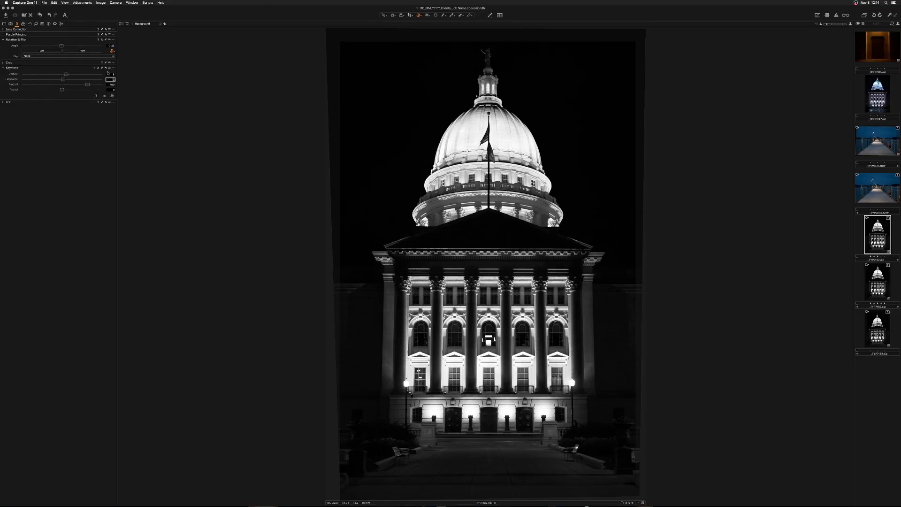
pyautogui.press('Up')
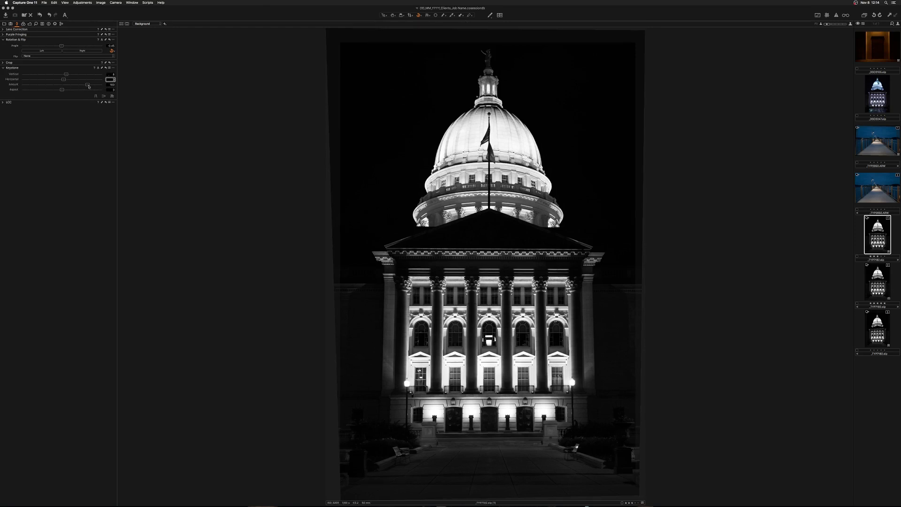
# Step: Lower the keystone correction's Amount below 100 in stages for a more natural look, and leave the rotation tool
pyautogui.moveTo(90, 86); pyautogui.dragTo(86, 86)
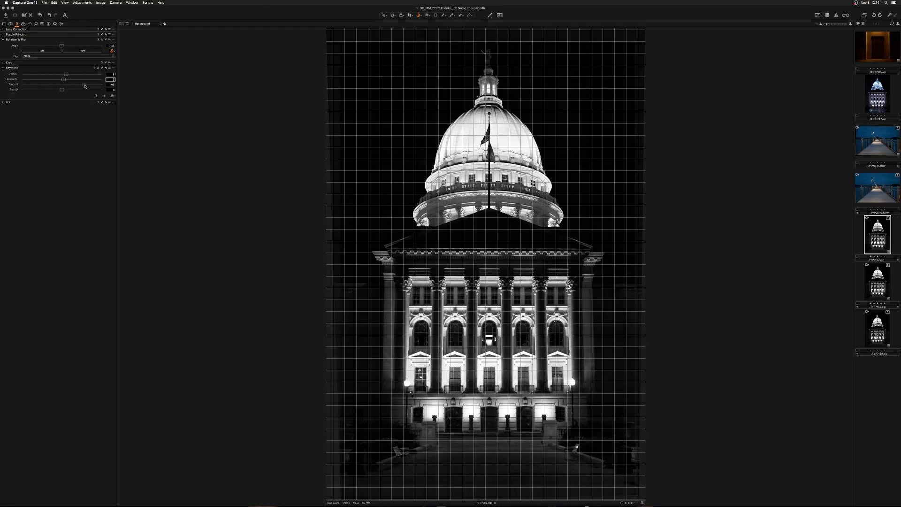
pyautogui.moveTo(86, 87); pyautogui.dragTo(85, 87)
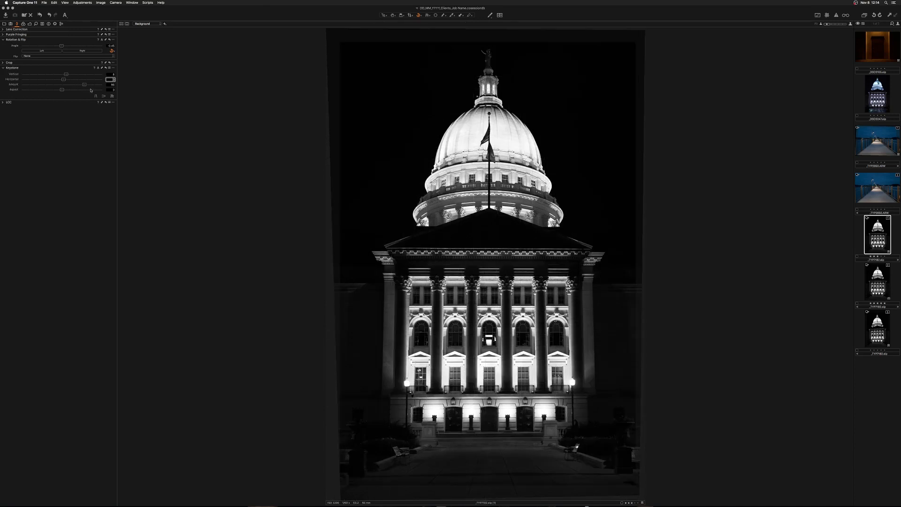
pyautogui.moveTo(85, 85); pyautogui.dragTo(86, 82)
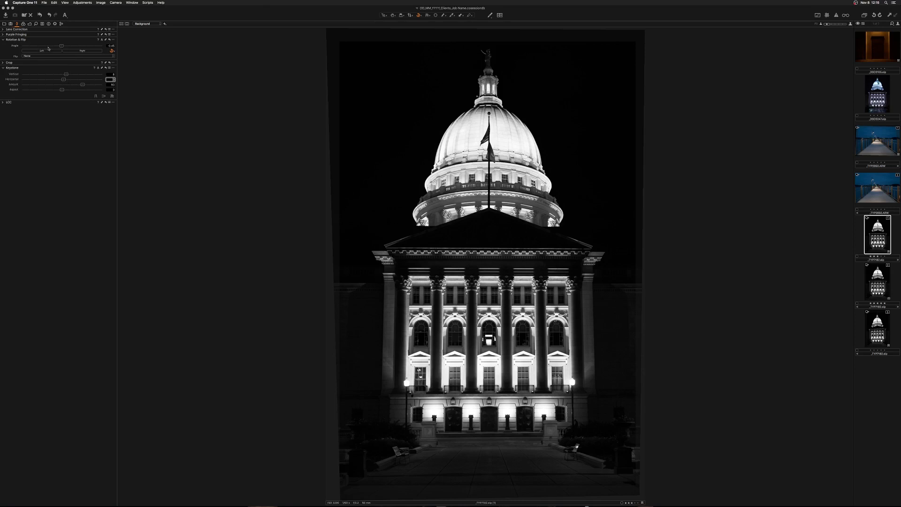
pyautogui.moveTo(85, 87); pyautogui.dragTo(83, 83)
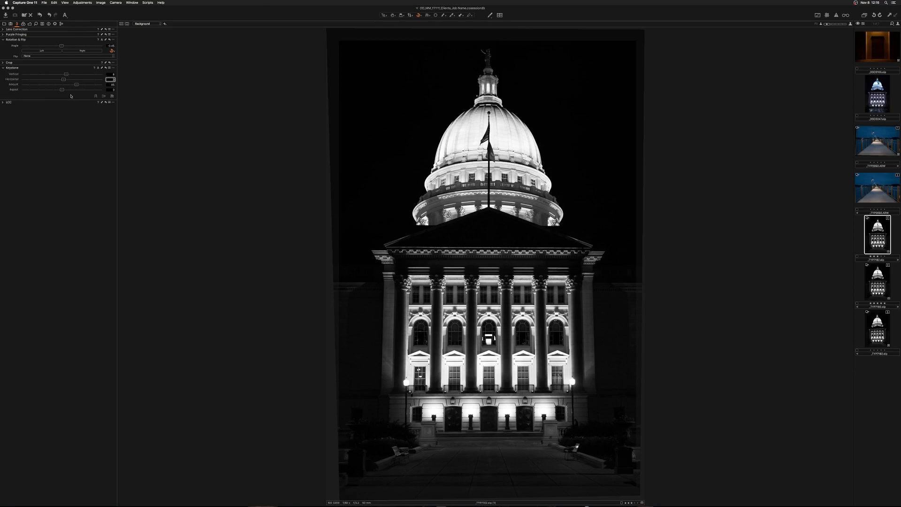
pyautogui.press('Return')
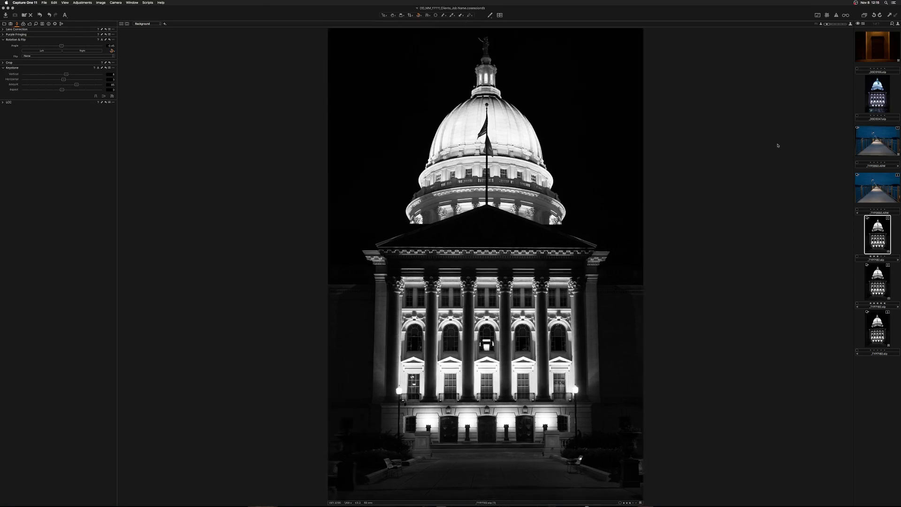
# Step: Show the guides and compare the corrected and uncorrected versions of the boardwalk pier photo
pyautogui.click(827, 15)
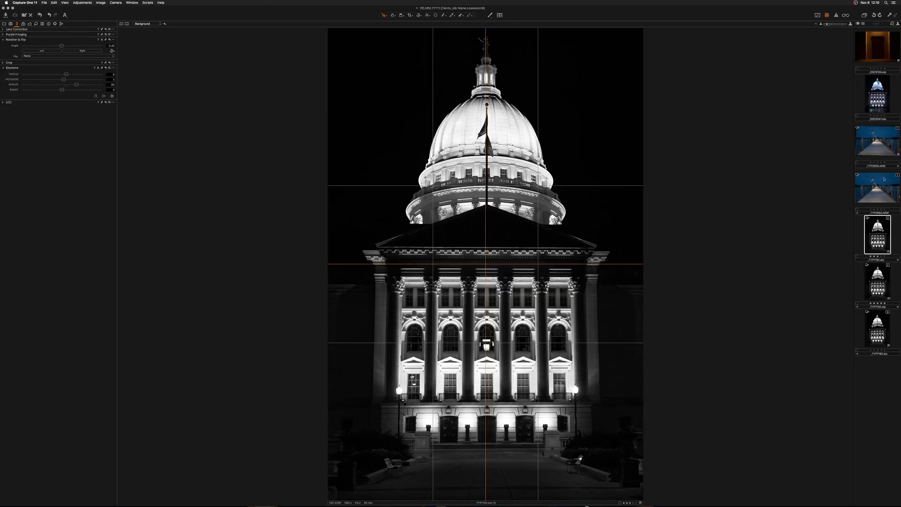
pyautogui.click(880, 144)
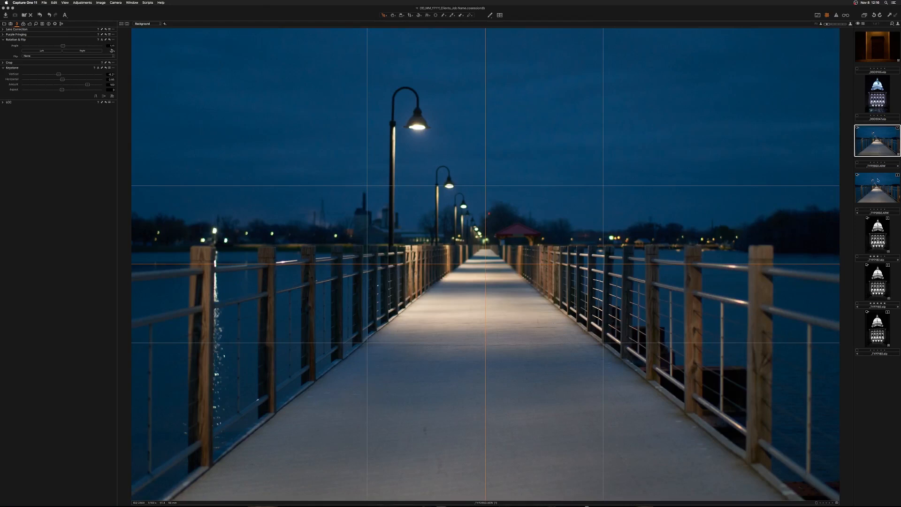
pyautogui.click(880, 189)
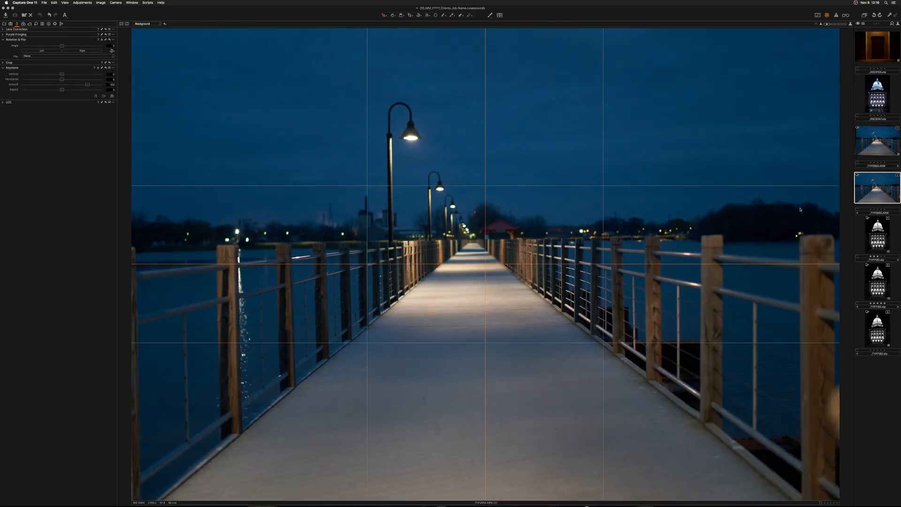
pyautogui.click(873, 153)
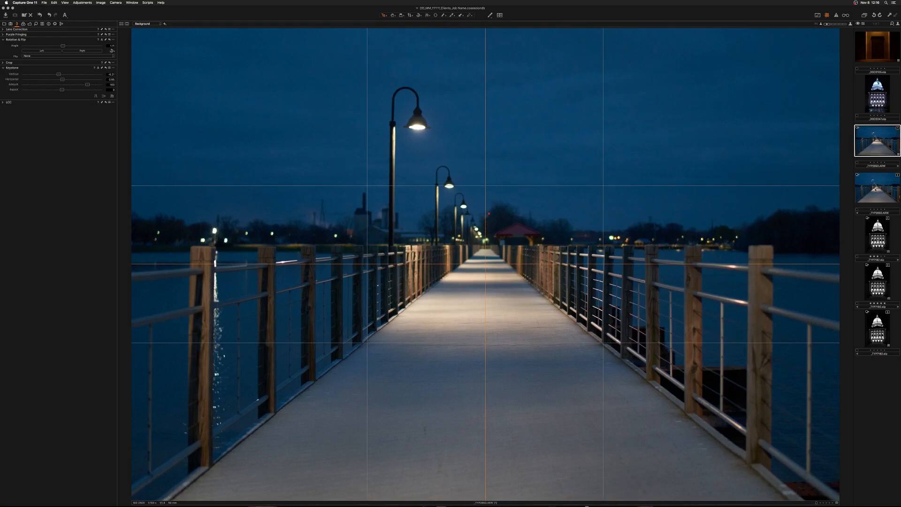
# Step: Start a full keystone correction on the uncorrected pier photo and place both left points along the outer edge of the post beside the water reflection
pyautogui.click(874, 189)
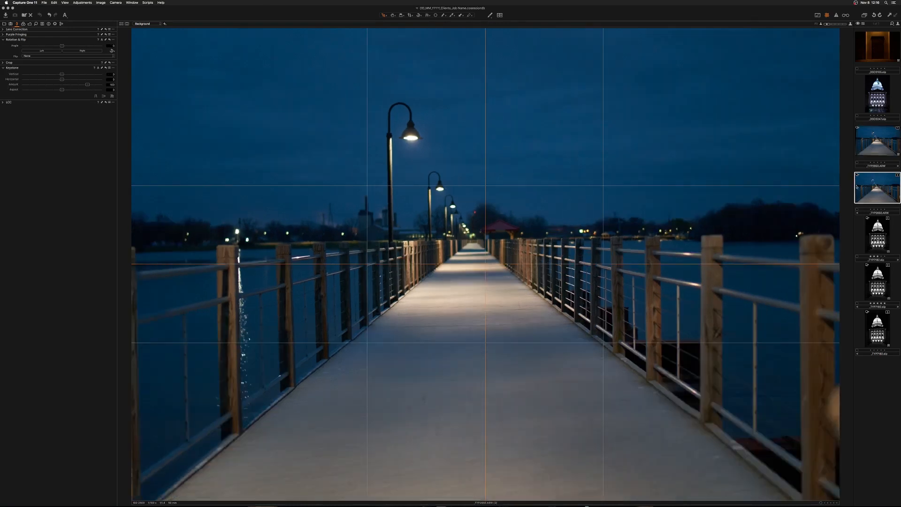
pyautogui.click(111, 96)
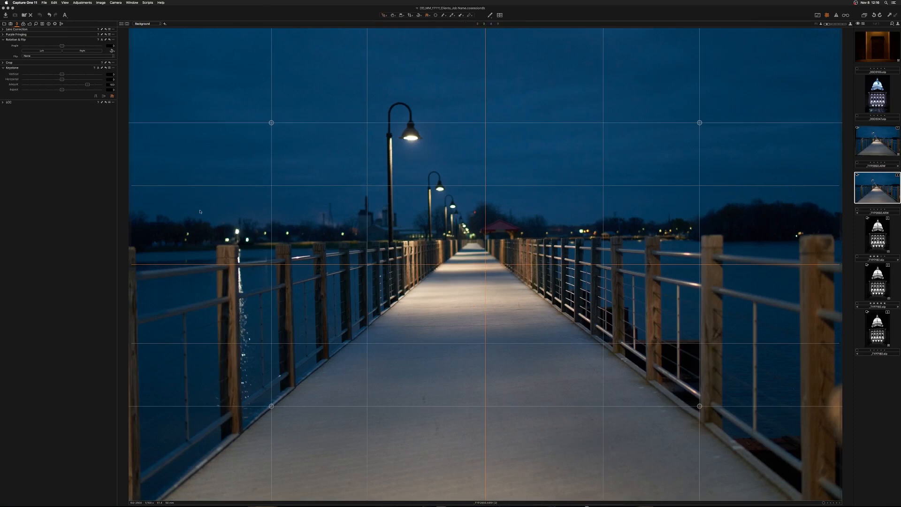
pyautogui.moveTo(271, 123); pyautogui.dragTo(221, 245)
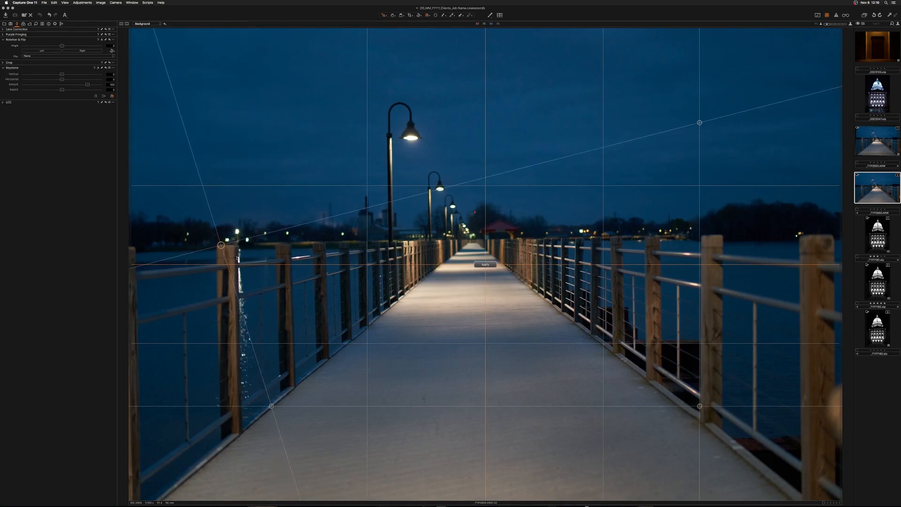
pyautogui.moveTo(271, 406); pyautogui.dragTo(219, 410)
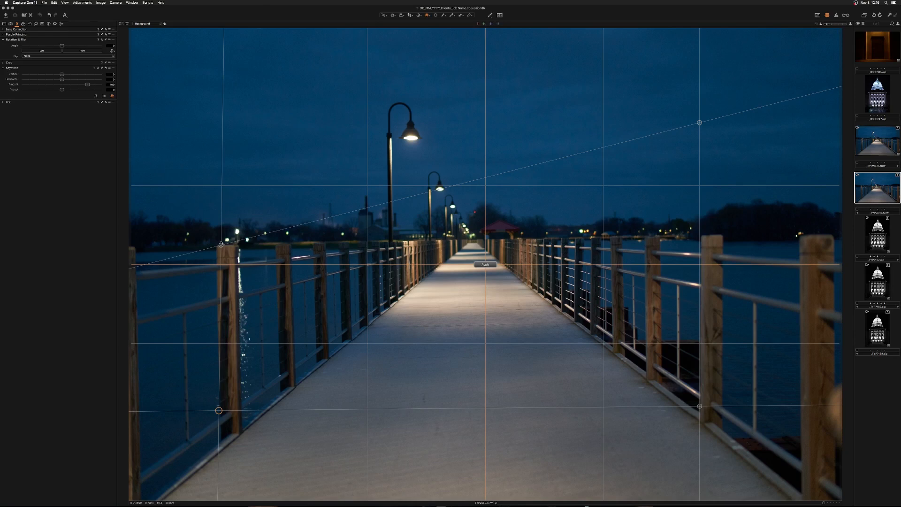
pyautogui.moveTo(221, 245); pyautogui.dragTo(217, 245)
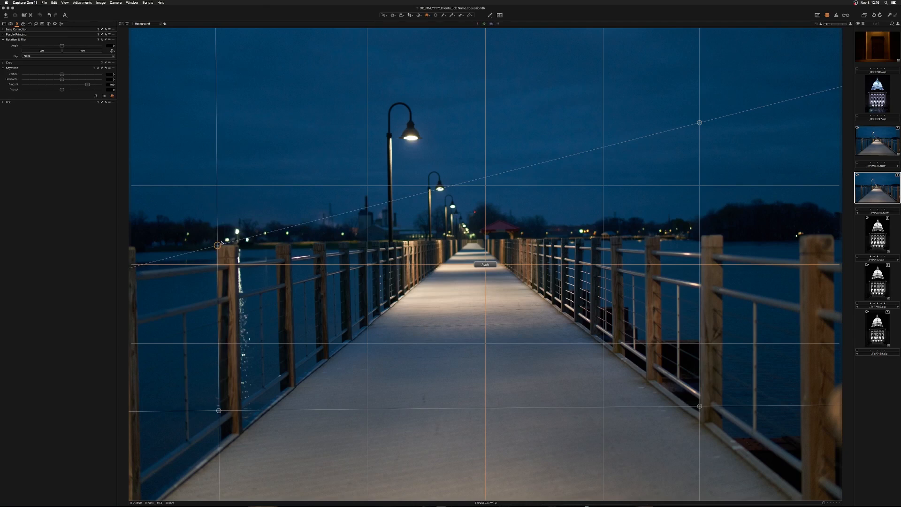
# Step: Refine the upper-left keystone point at the top outer corner of the left railing post, working at high magnification
pyautogui.press('super+plus')
pyautogui.press('super+plus')
pyautogui.press('super+plus')
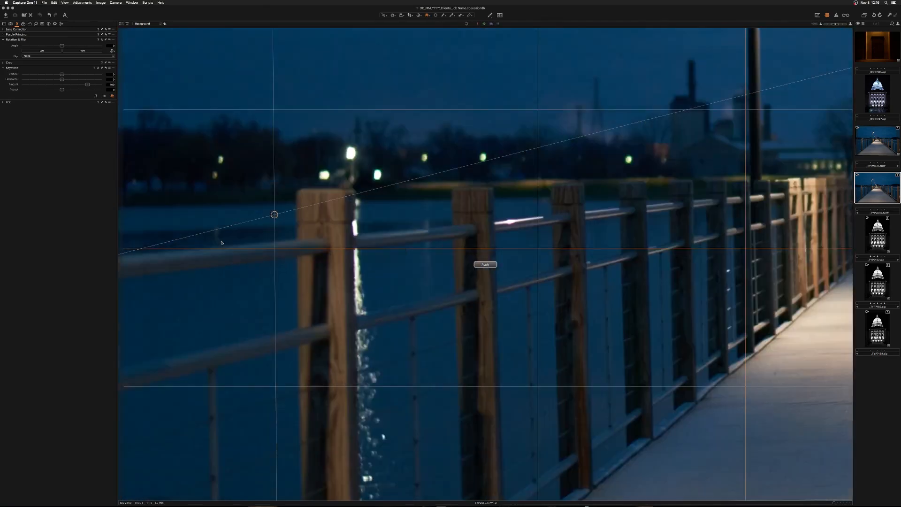
pyautogui.press('super+plus')
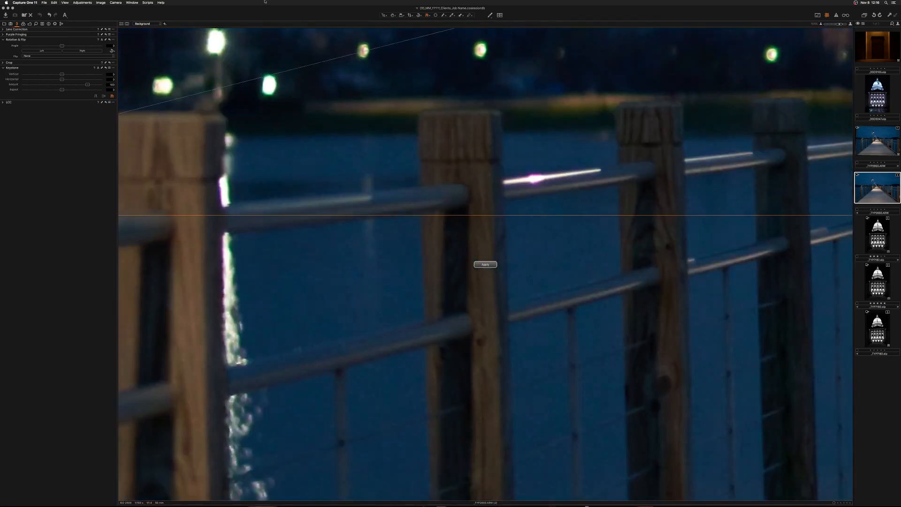
pyautogui.moveTo(227, 155); pyautogui.dragTo(382, 169)
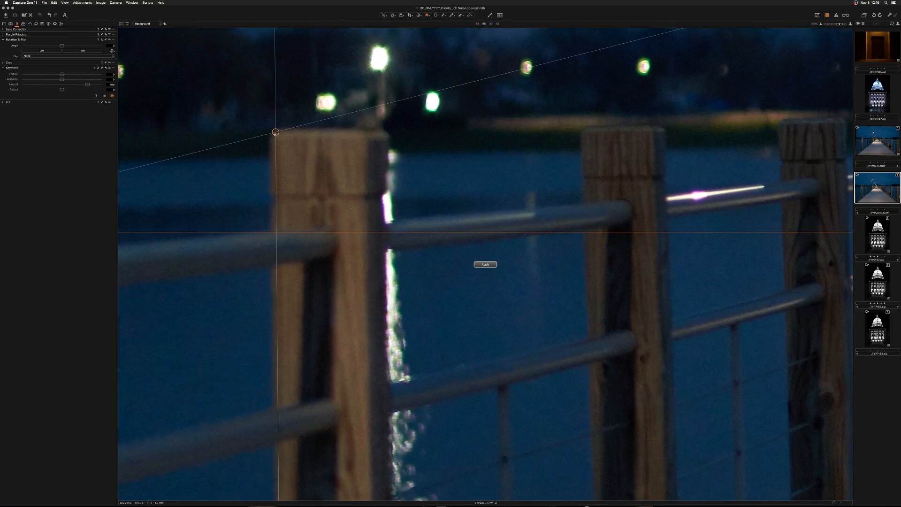
pyautogui.moveTo(277, 133); pyautogui.dragTo(270, 128)
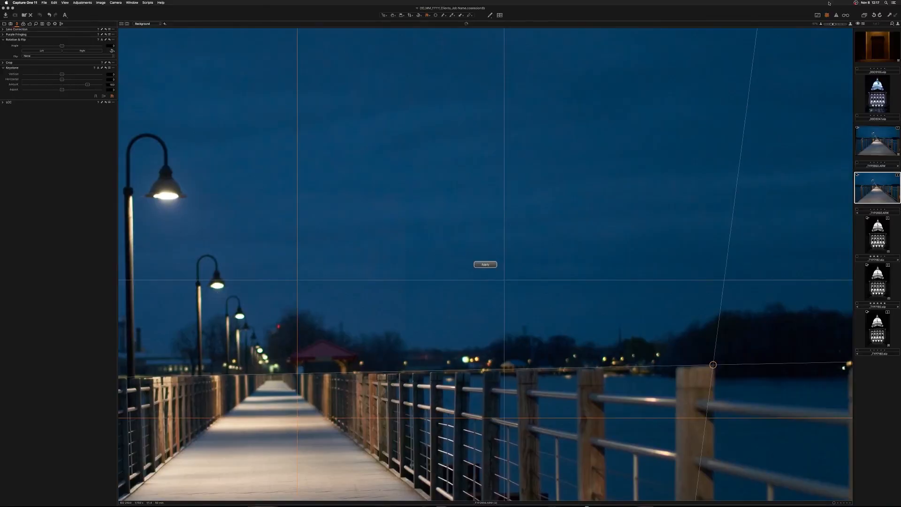
# Step: Hide the guides and realign the upper-left keystone point precisely with the left post's top outer corner
pyautogui.click(826, 16)
pyautogui.scroll(-1, 638, 104)
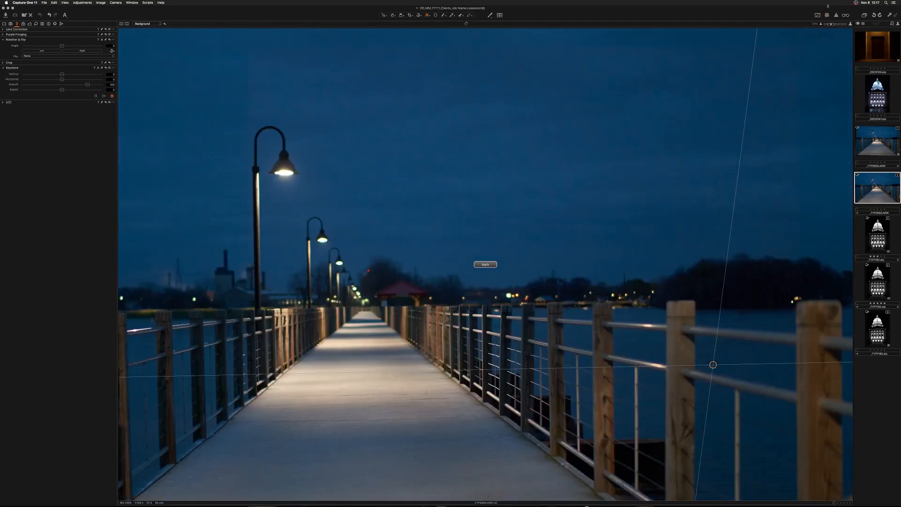
pyautogui.moveTo(220, 355); pyautogui.dragTo(462, 368)
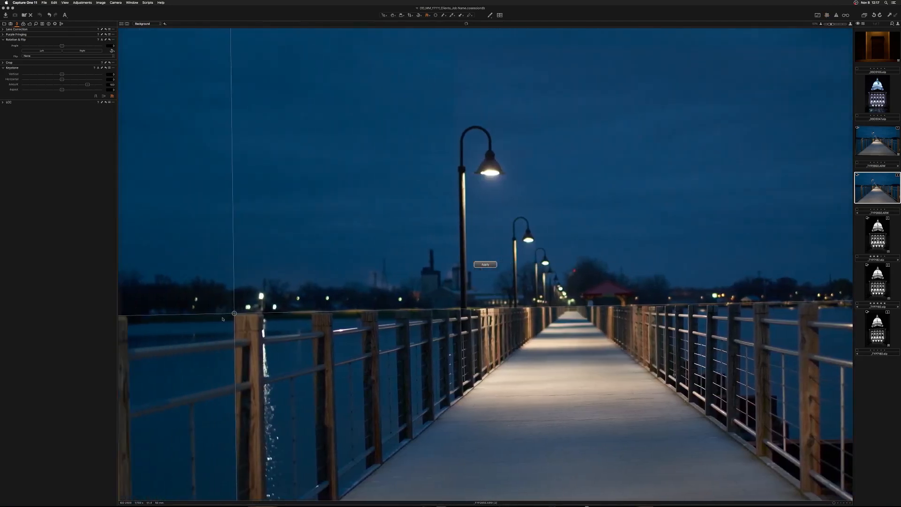
pyautogui.scroll(2, 235, 306)
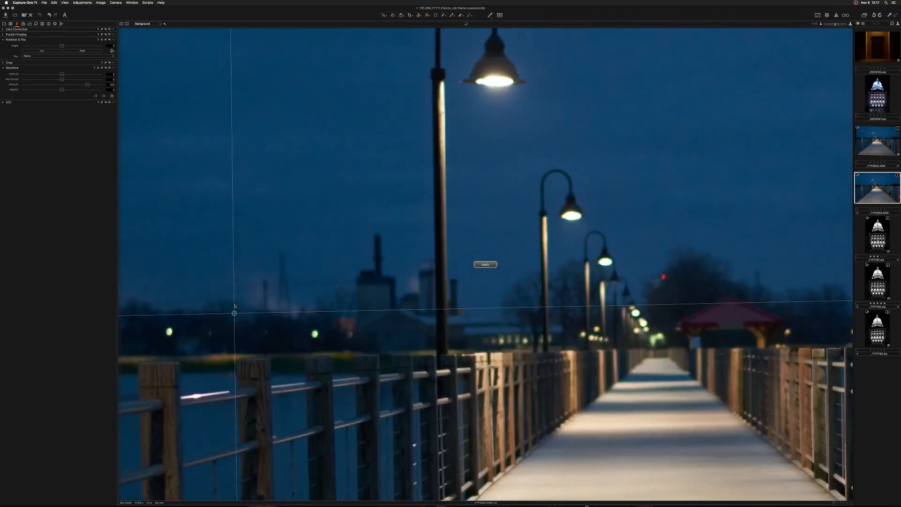
pyautogui.moveTo(218, 401); pyautogui.dragTo(402, 434)
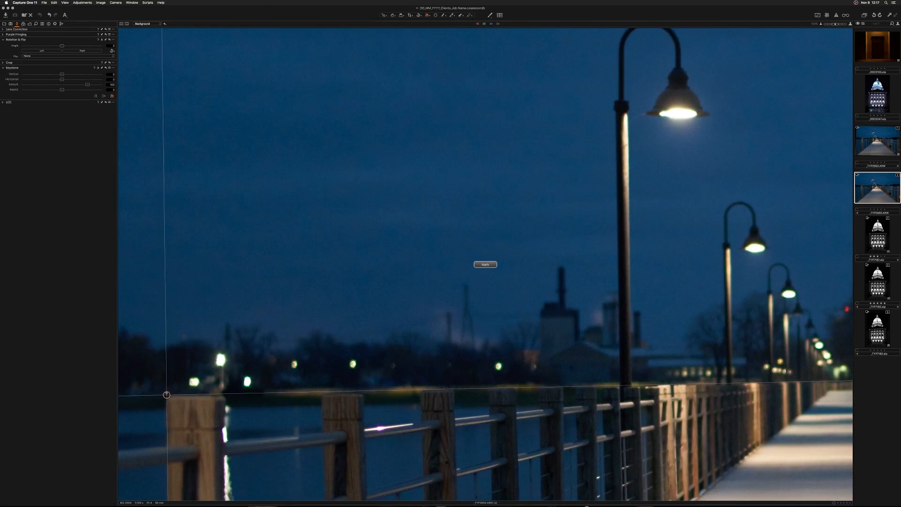
pyautogui.moveTo(166, 395); pyautogui.dragTo(167, 396)
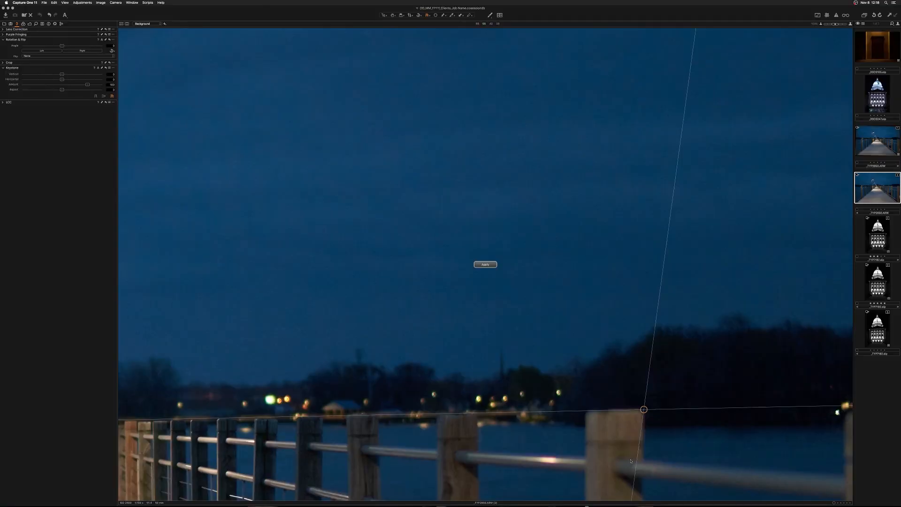
# Step: Adjust the lower-left keystone point to the left post's outer edge near its base, and apply the full keystone correction
pyautogui.moveTo(631, 461); pyautogui.dragTo(596, 300)
pyautogui.moveTo(600, 412); pyautogui.dragTo(571, 324)
pyautogui.moveTo(487, 378); pyautogui.dragTo(546, 363)
pyautogui.moveTo(375, 415); pyautogui.dragTo(673, 395)
pyautogui.moveTo(201, 411); pyautogui.dragTo(807, 340)
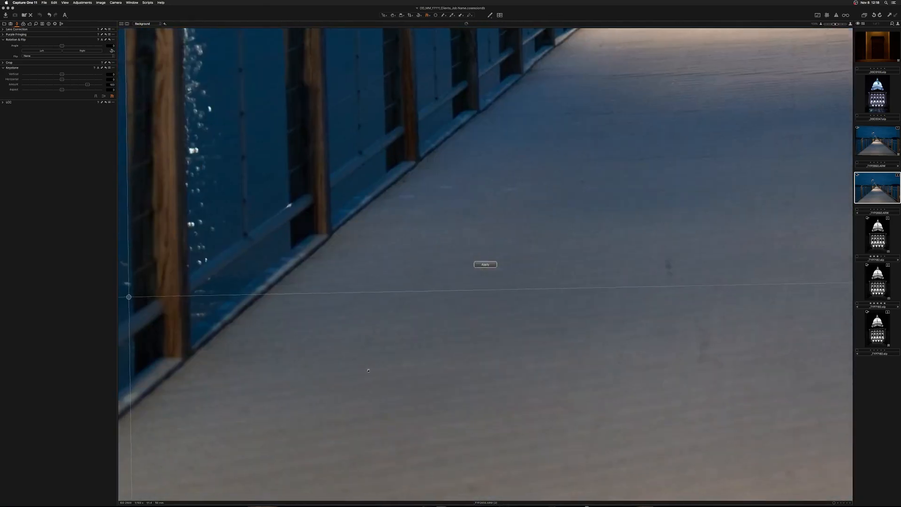
pyautogui.moveTo(183, 342); pyautogui.dragTo(402, 335)
pyautogui.moveTo(344, 288); pyautogui.dragTo(346, 290)
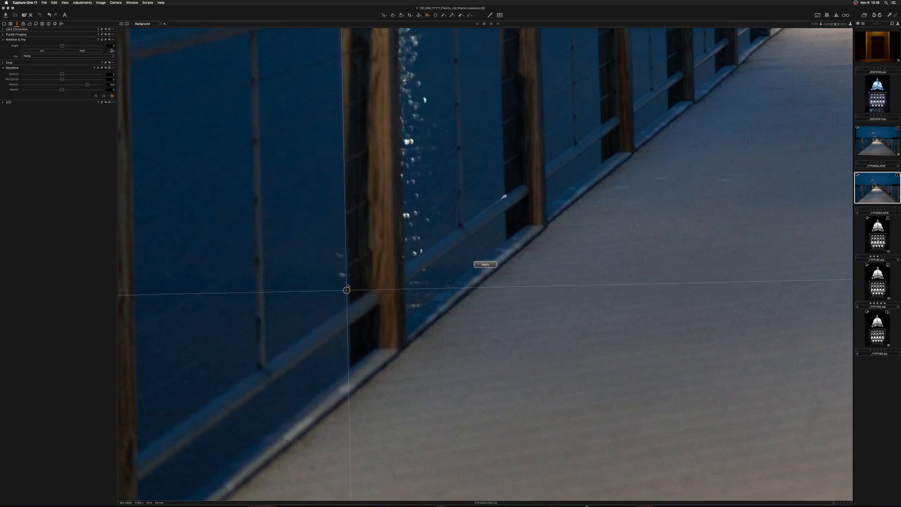
pyautogui.click(821, 25)
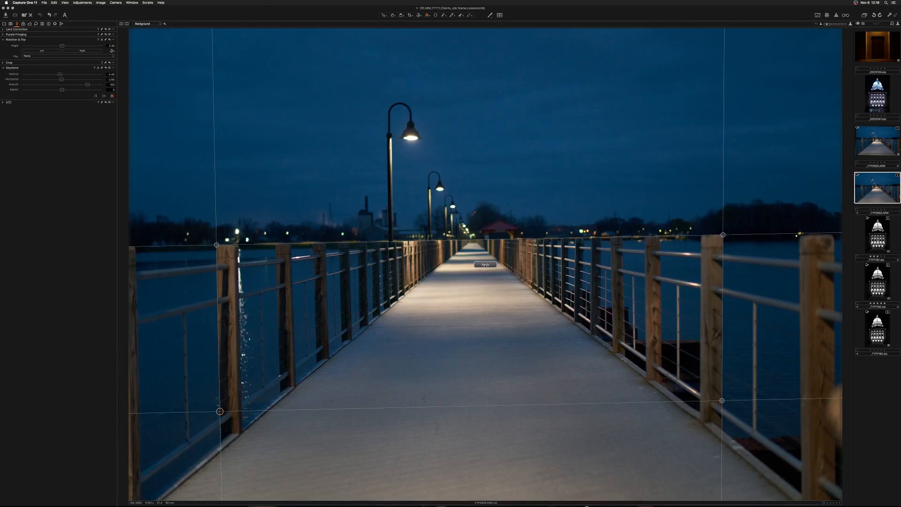
pyautogui.click(485, 265)
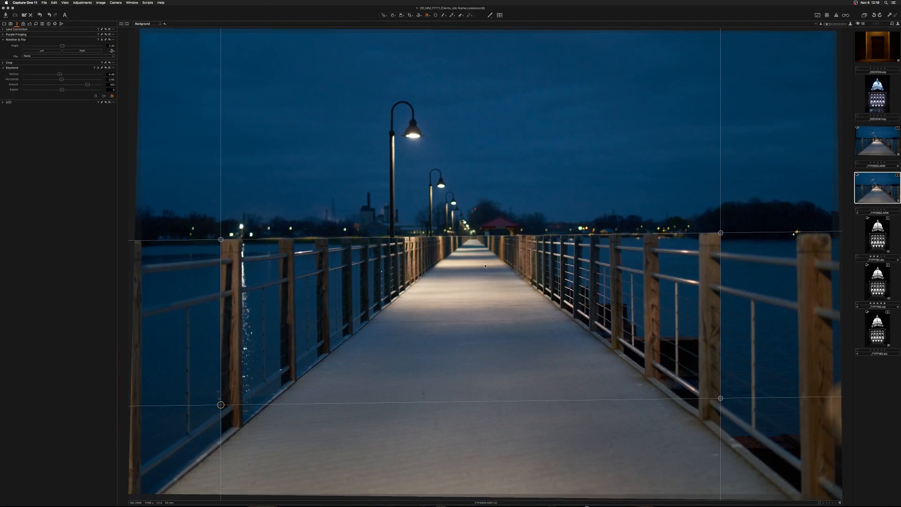